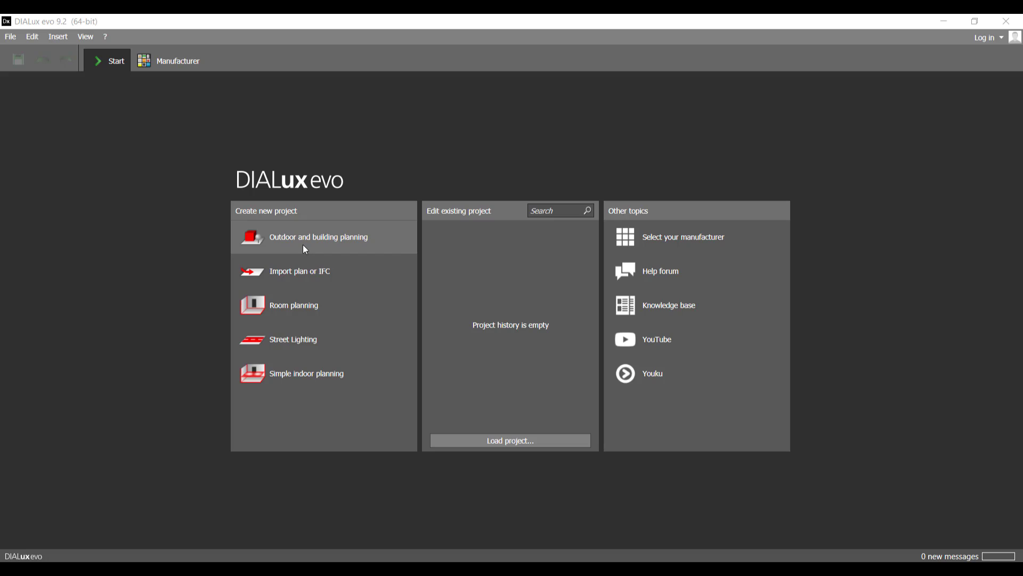
# Step: Create a new outdoor and building planning project
pyautogui.click(305, 248)
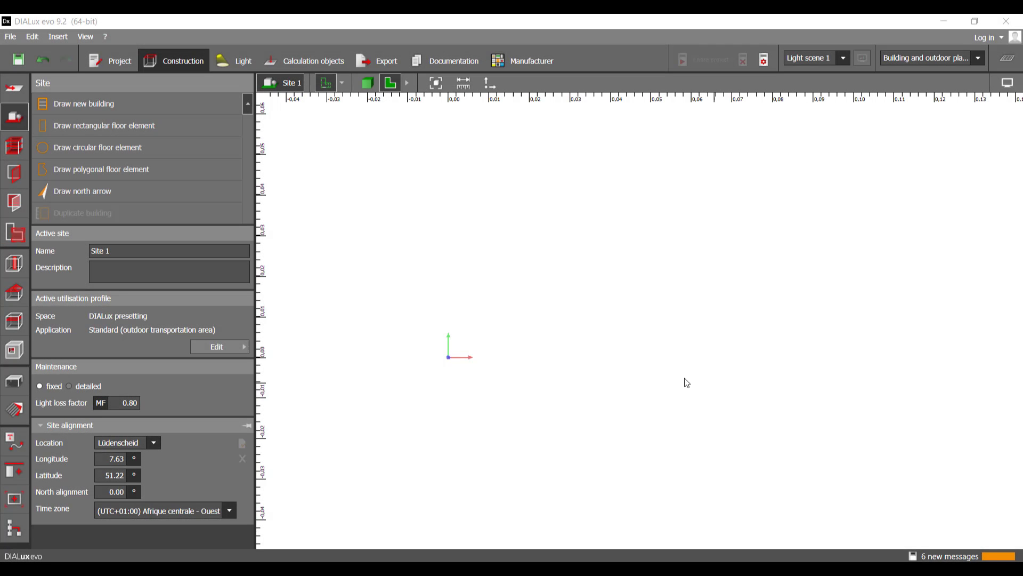
pyautogui.moveTo(557, 353); pyautogui.dragTo(516, 365, button='right')
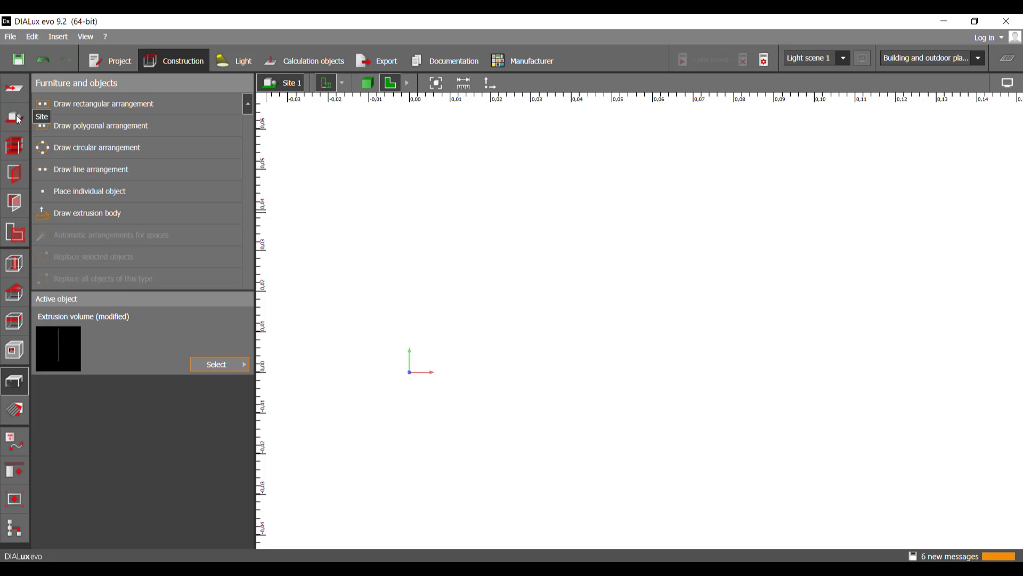
pyautogui.click(18, 118)
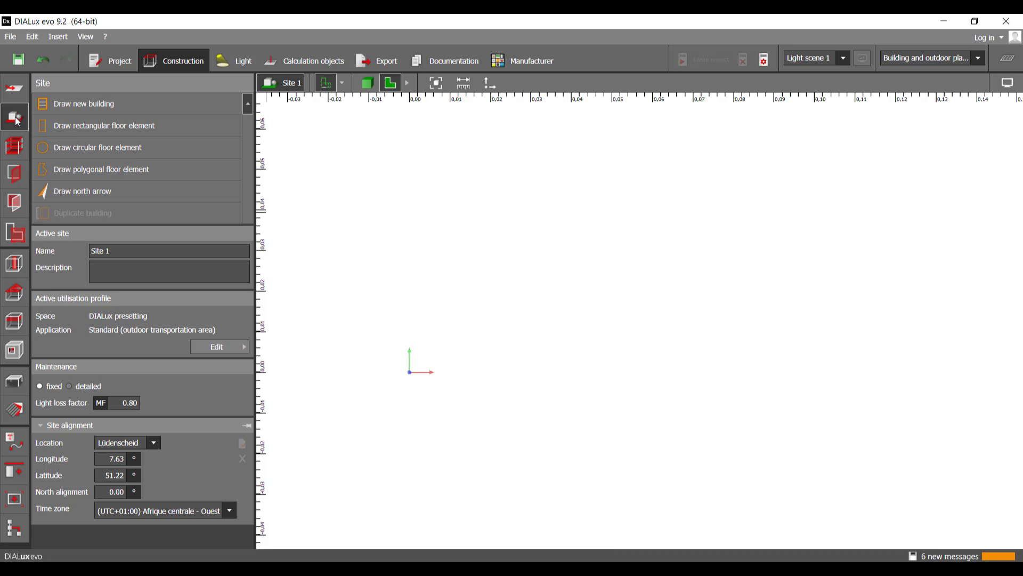
pyautogui.click(16, 263)
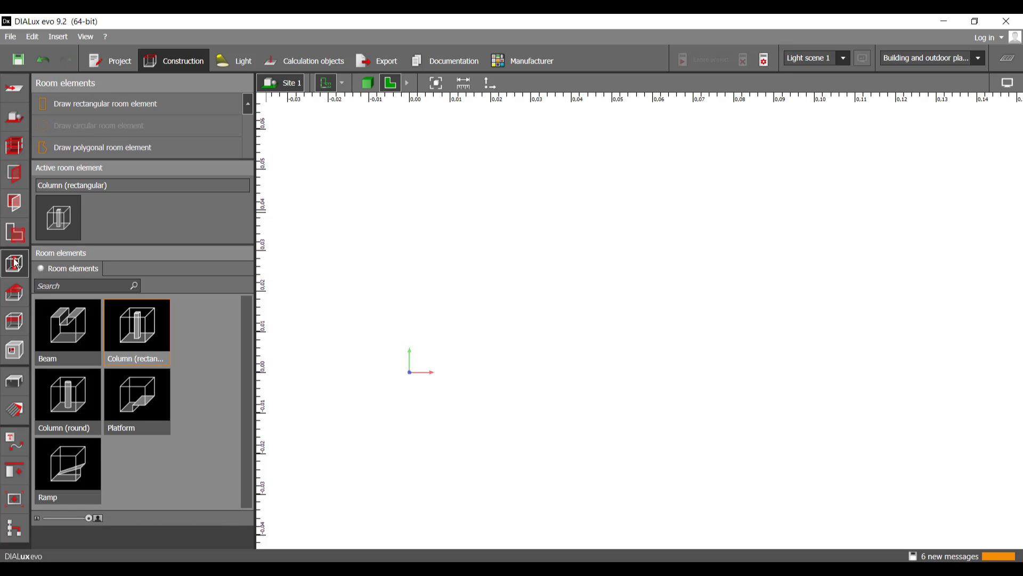
pyautogui.click(15, 388)
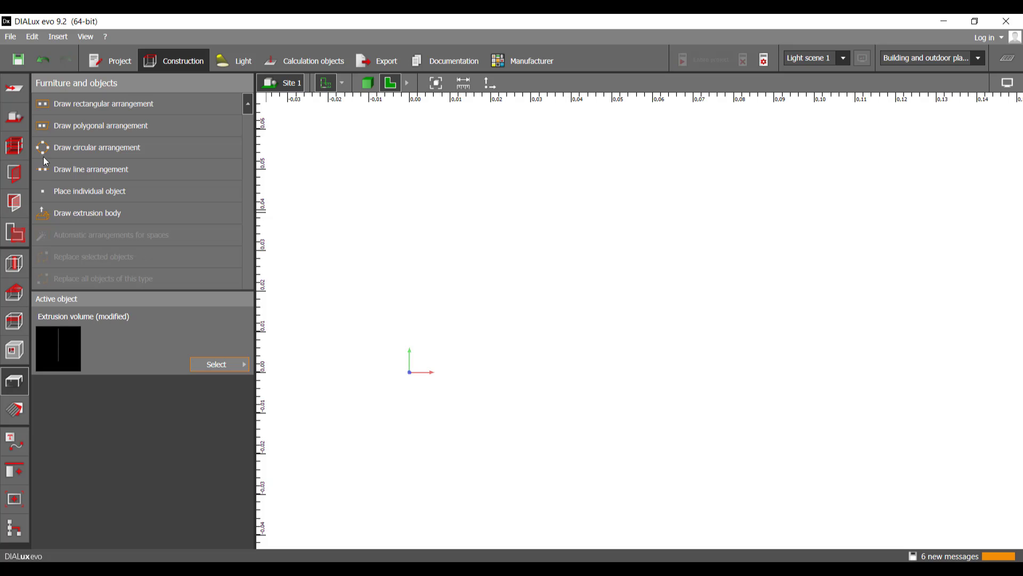
# Step: Draw a rectangular site floor element from the origin, about 266 m long and 172 m wide
pyautogui.click(15, 116)
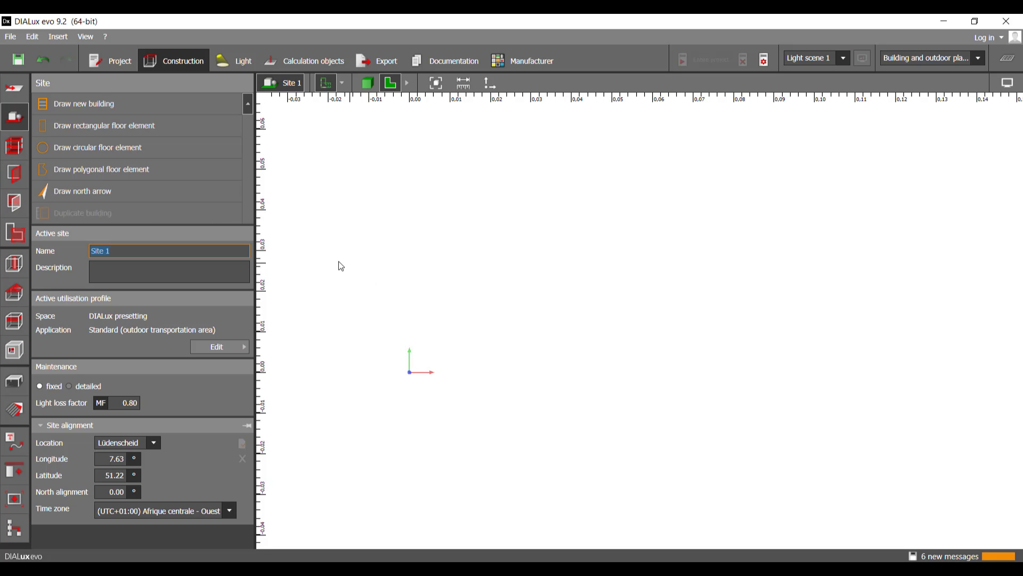
pyautogui.click(159, 129)
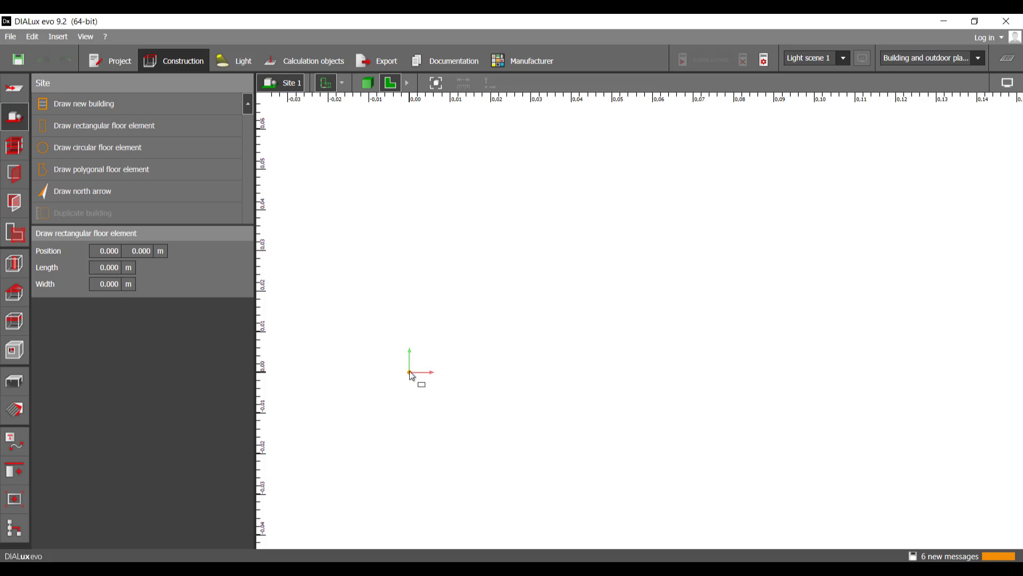
pyautogui.click(410, 373)
pyautogui.scroll(-2, 409, 373)
pyautogui.scroll(-2, 669, 373)
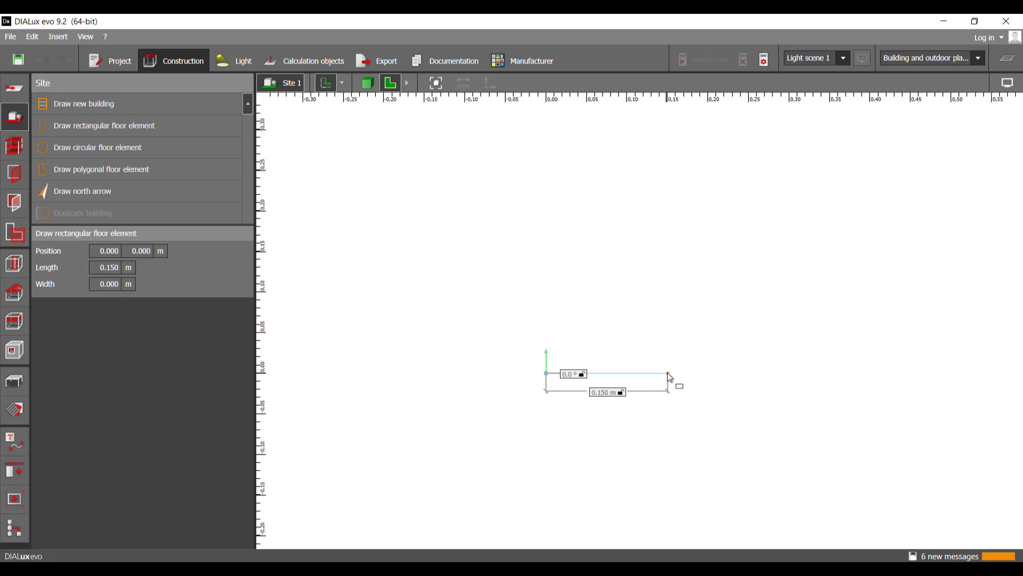
pyautogui.scroll(-4, 667, 372)
pyautogui.moveTo(668, 373); pyautogui.dragTo(335, 377, button='middle')
pyautogui.scroll(-6, 373, 373)
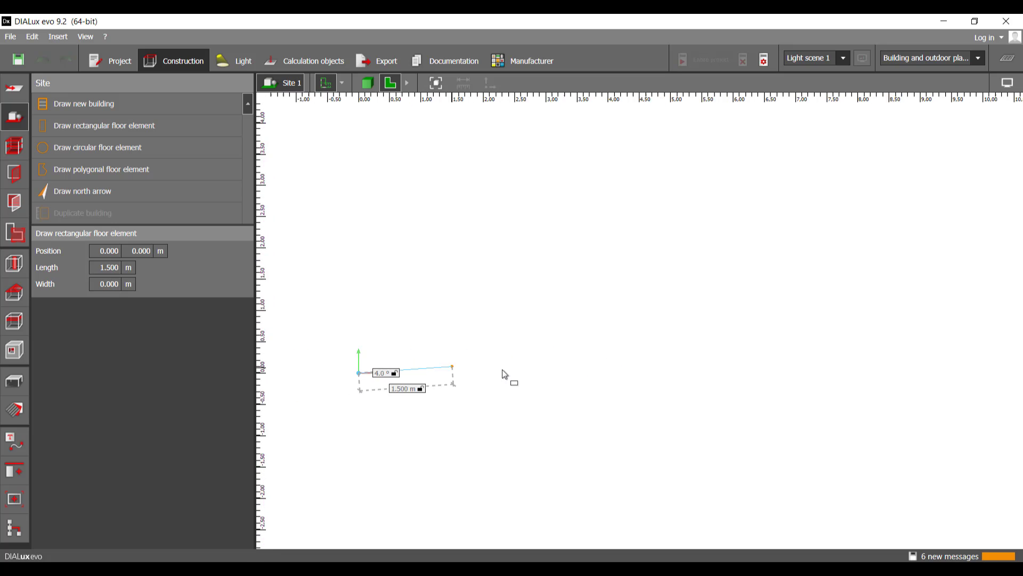
pyautogui.scroll(-2, 503, 374)
pyautogui.moveTo(873, 377); pyautogui.dragTo(361, 385, button='middle')
pyautogui.scroll(-5, 666, 378)
pyautogui.scroll(-9, 666, 376)
pyautogui.scroll(-4, 459, 377)
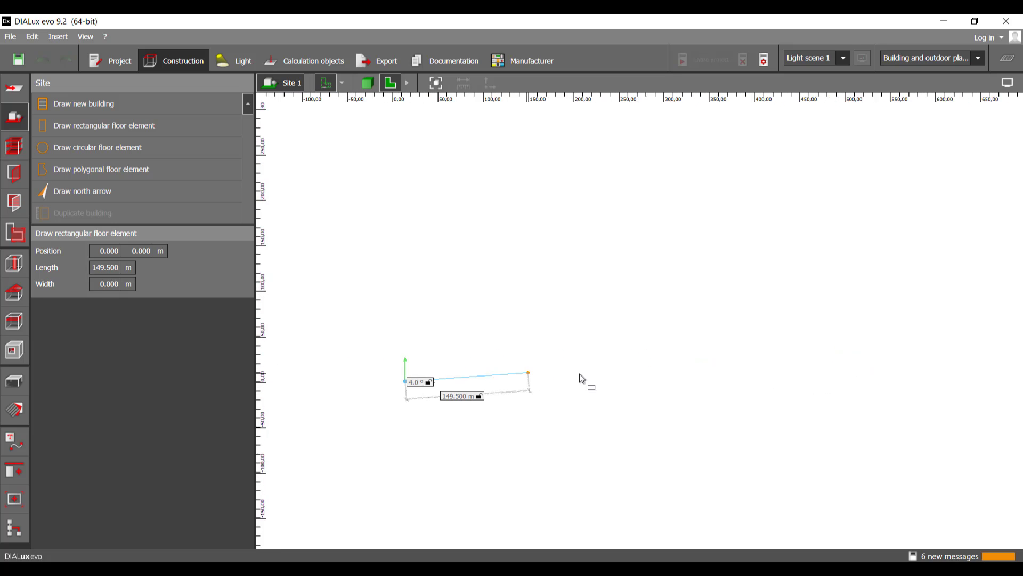
pyautogui.scroll(-1, 580, 374)
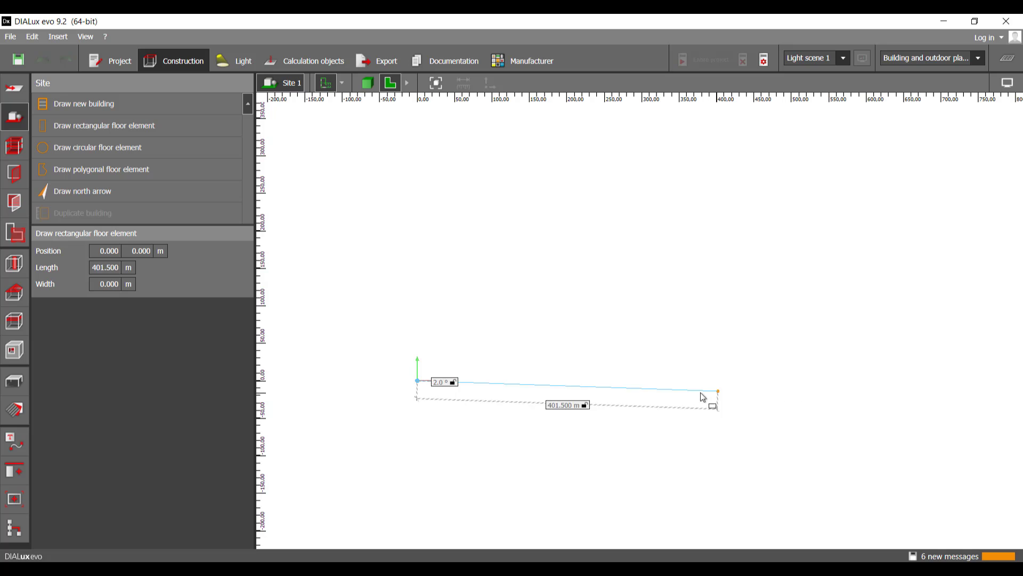
pyautogui.click(617, 385)
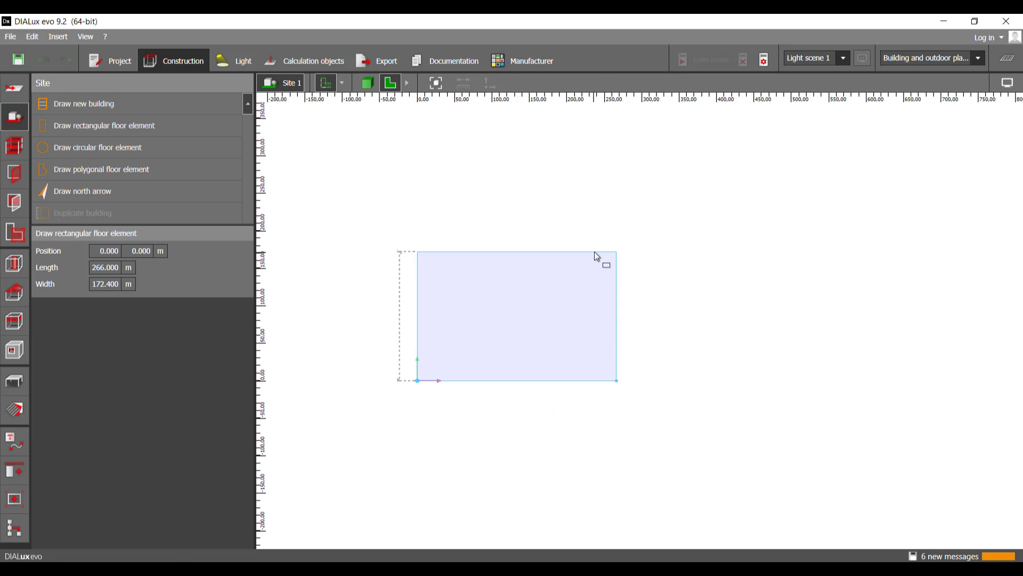
pyautogui.click(594, 252)
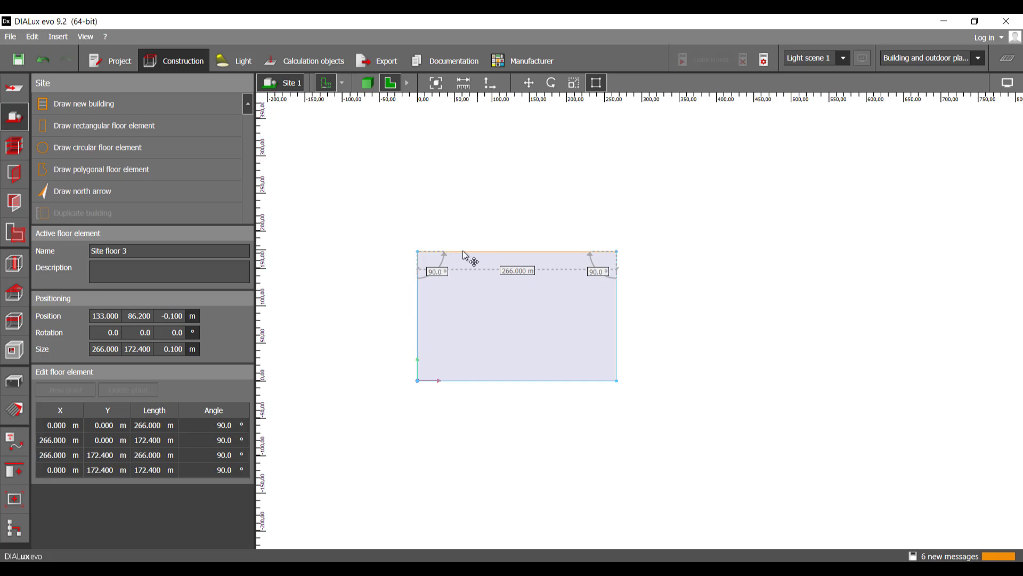
pyautogui.click(376, 283)
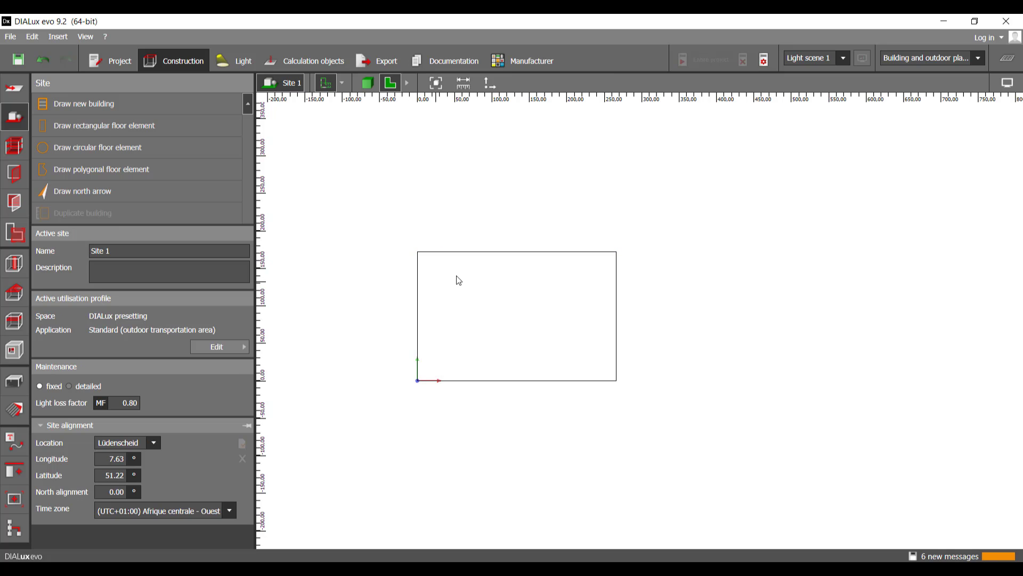
pyautogui.click(108, 172)
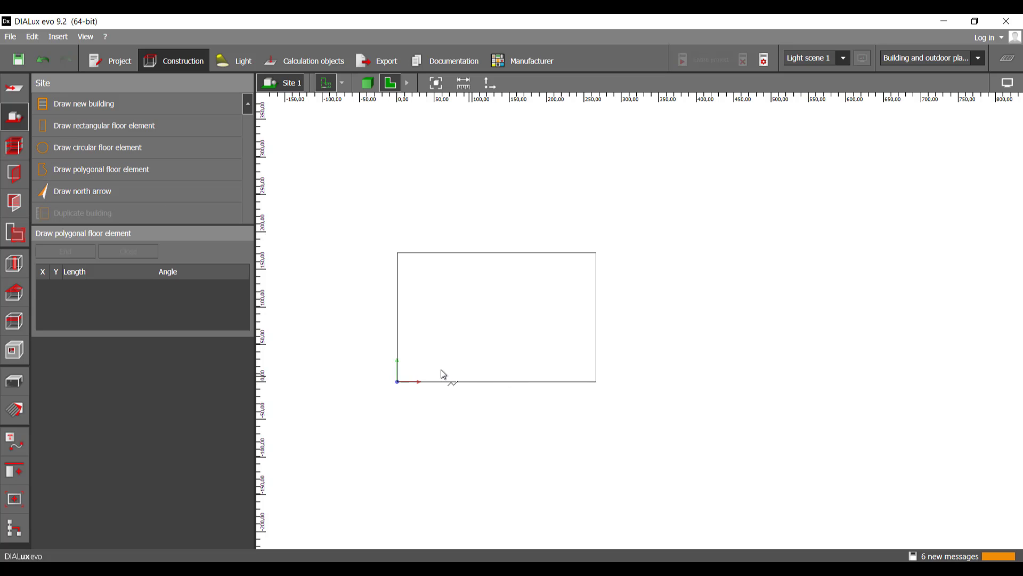
pyautogui.click(397, 382)
pyautogui.scroll(-5, 372, 379)
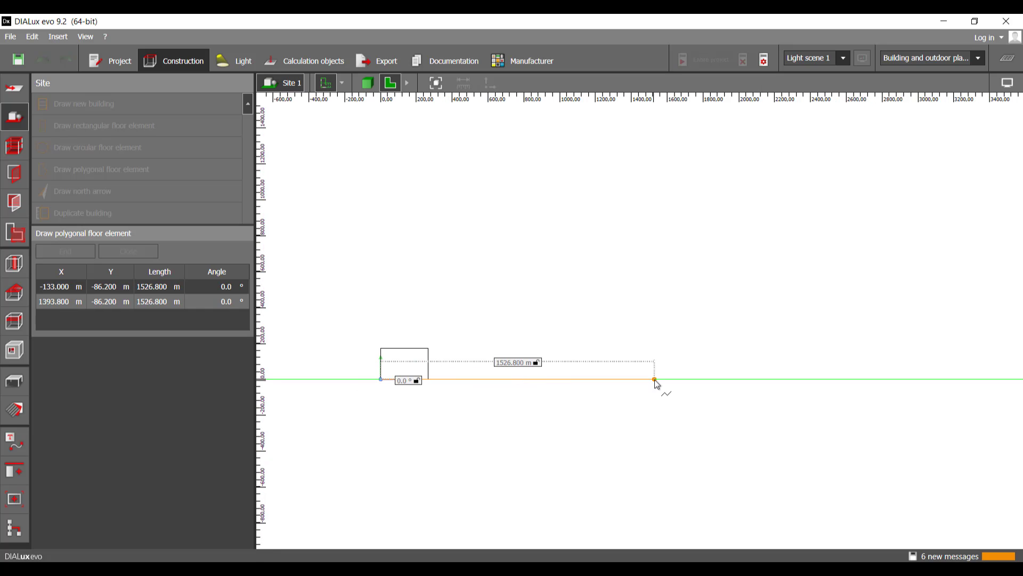
pyautogui.click(534, 379)
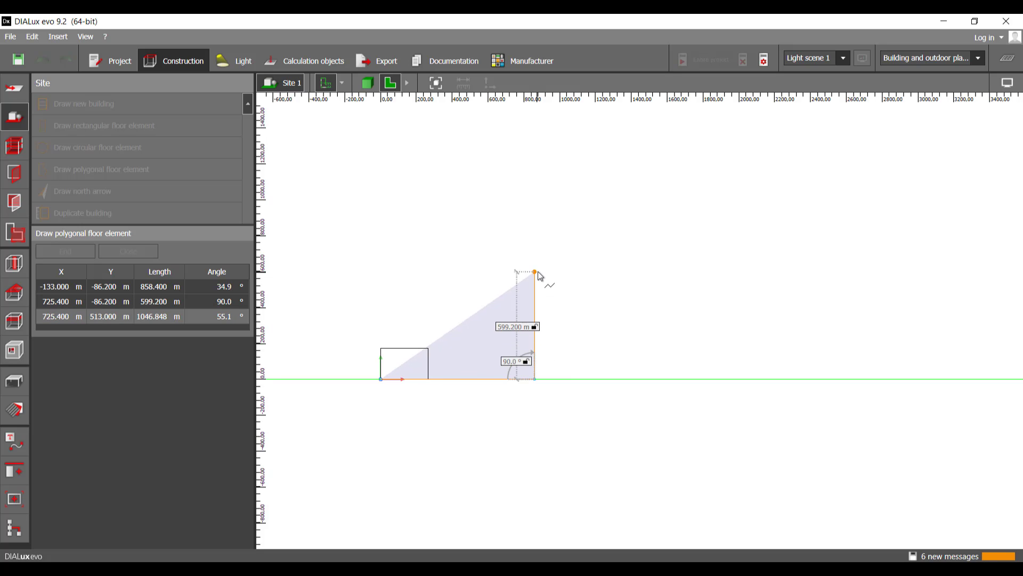
pyautogui.click(537, 267)
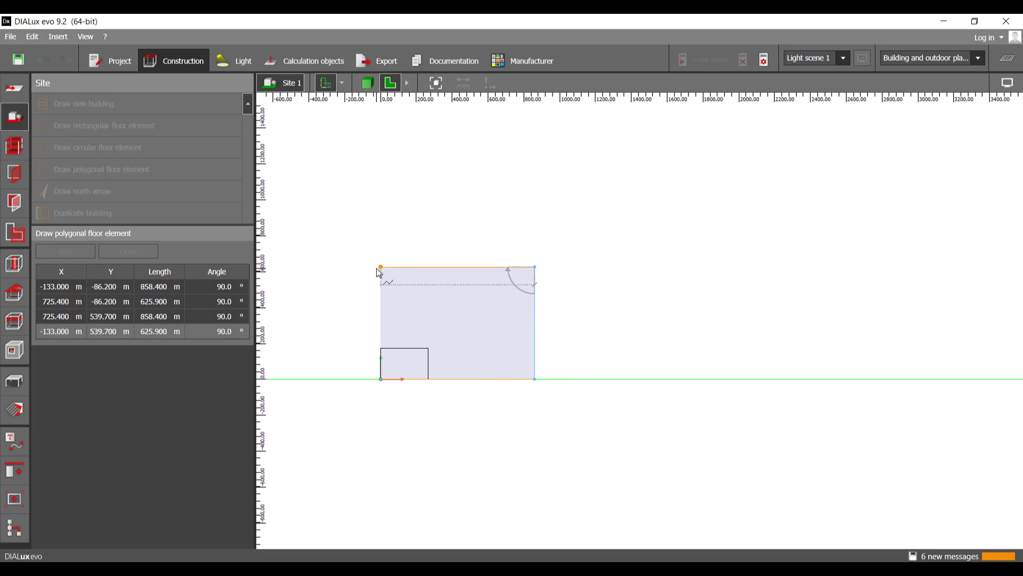
pyautogui.click(380, 268)
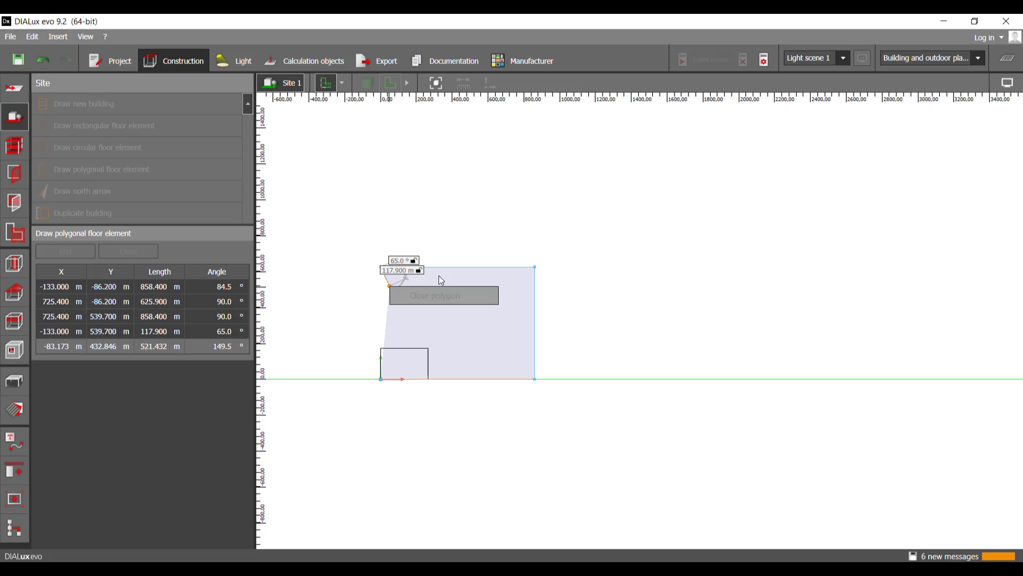
pyautogui.moveTo(474, 239); pyautogui.dragTo(503, 237, button='middle')
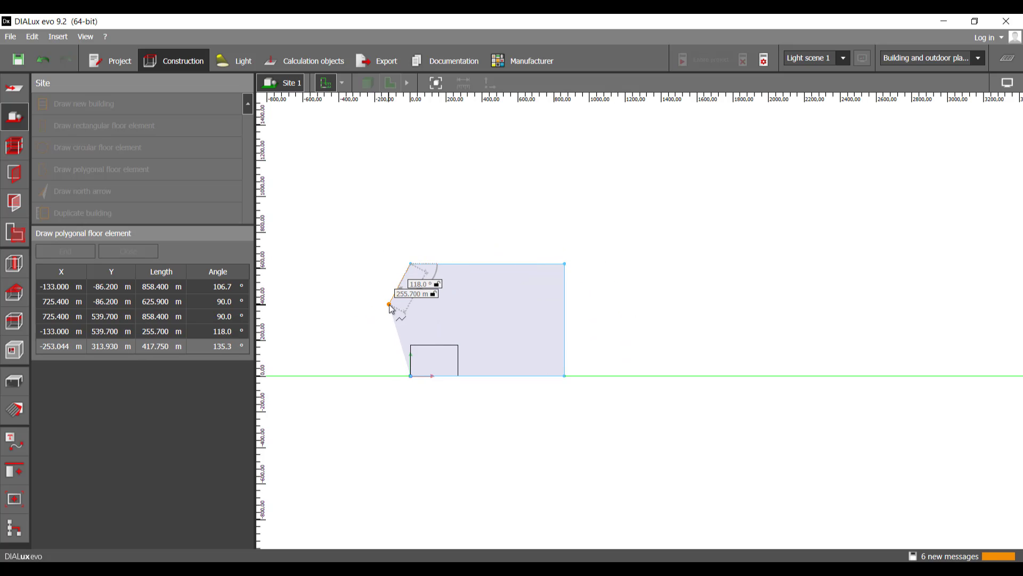
pyautogui.scroll(2, 391, 308)
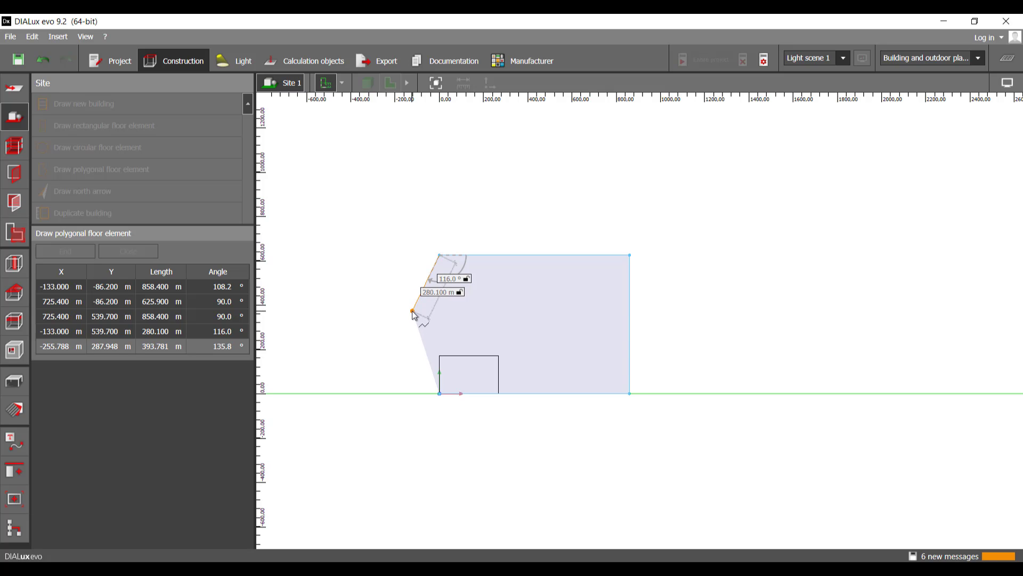
pyautogui.press('Escape')
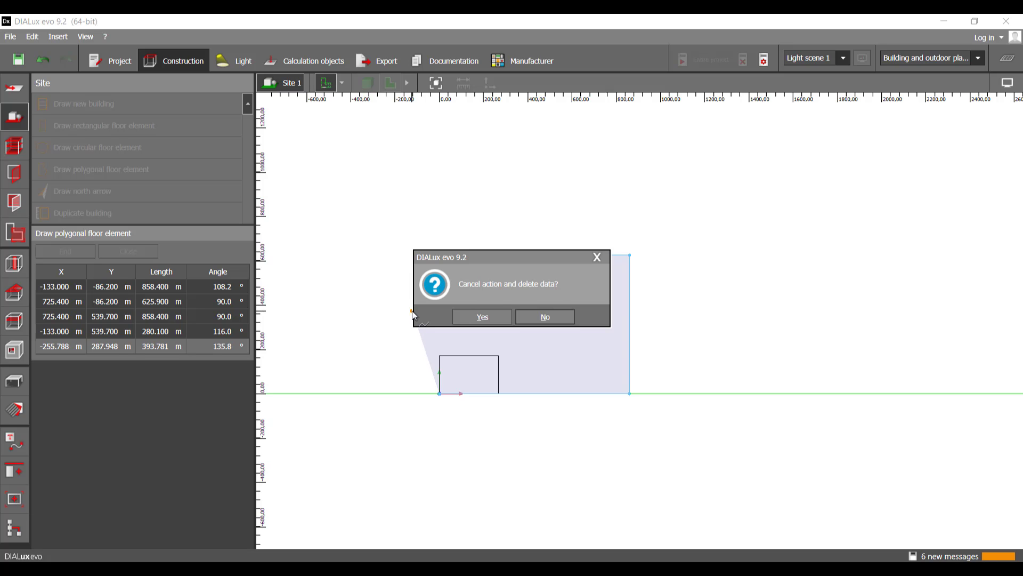
pyautogui.click(489, 318)
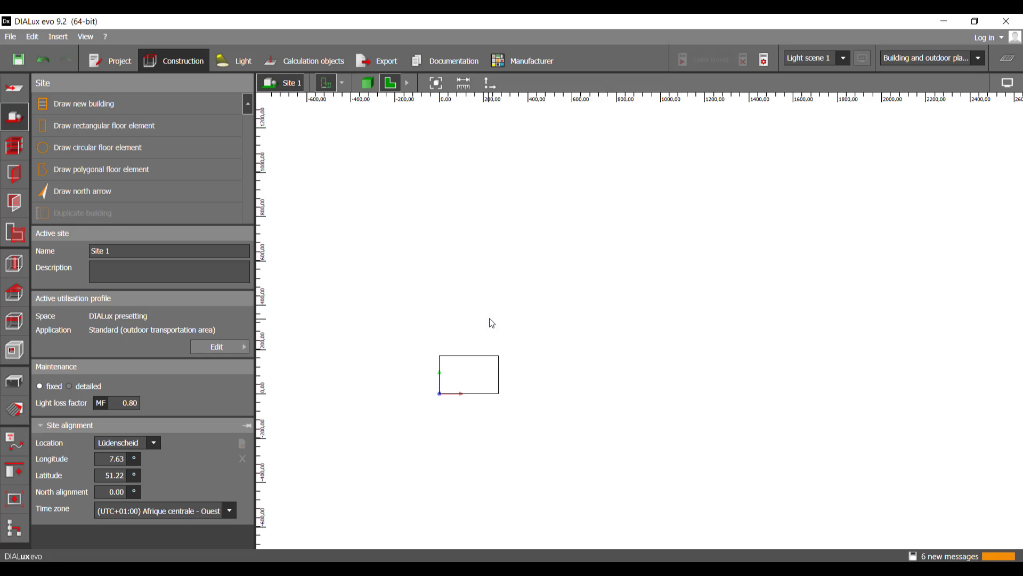
# Step: Start a second rectangular floor element at the origin with a horizontal first side of 1000 m
pyautogui.click(108, 128)
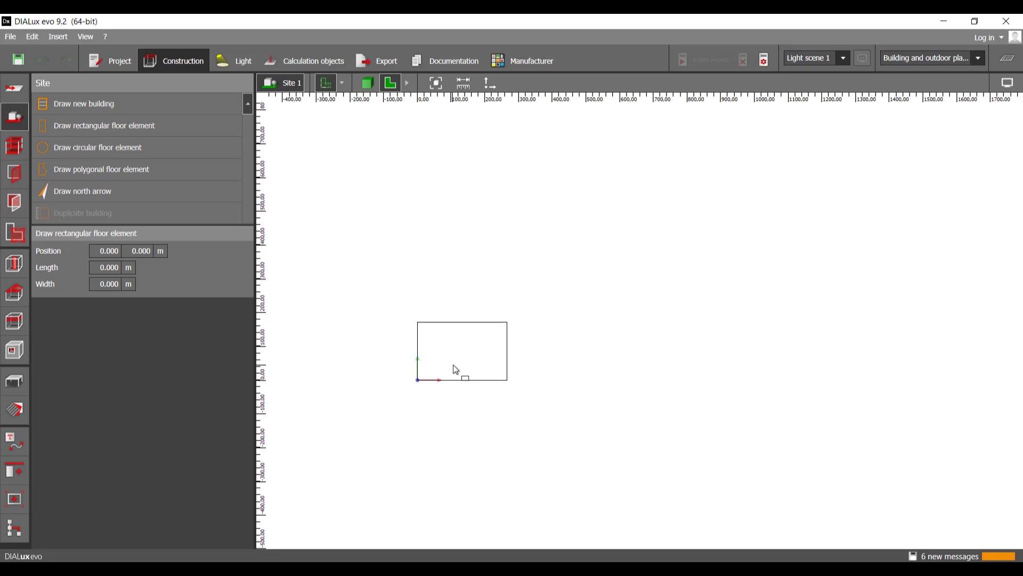
pyautogui.click(418, 380)
pyautogui.scroll(-3, 421, 382)
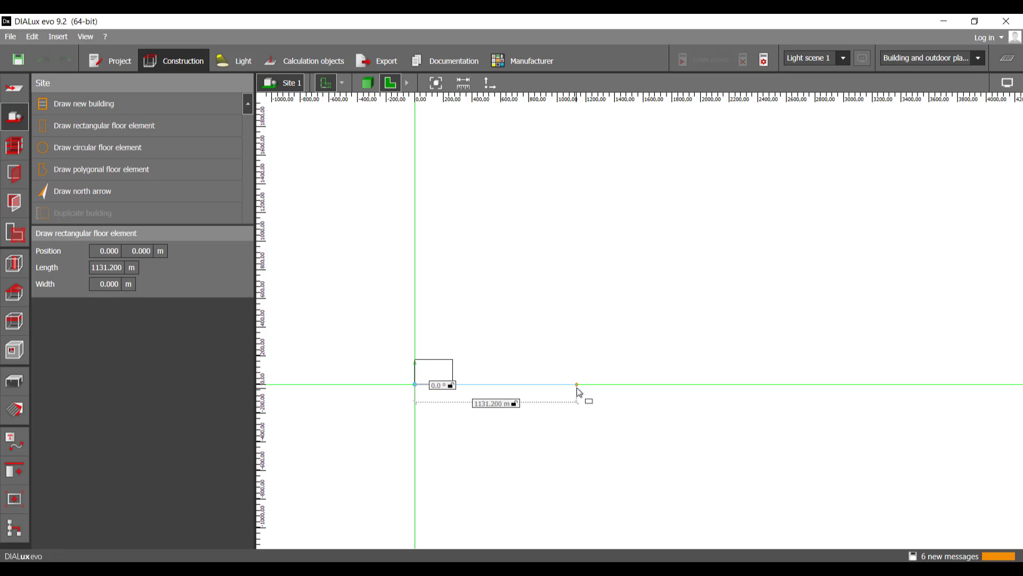
pyautogui.press('Tab')
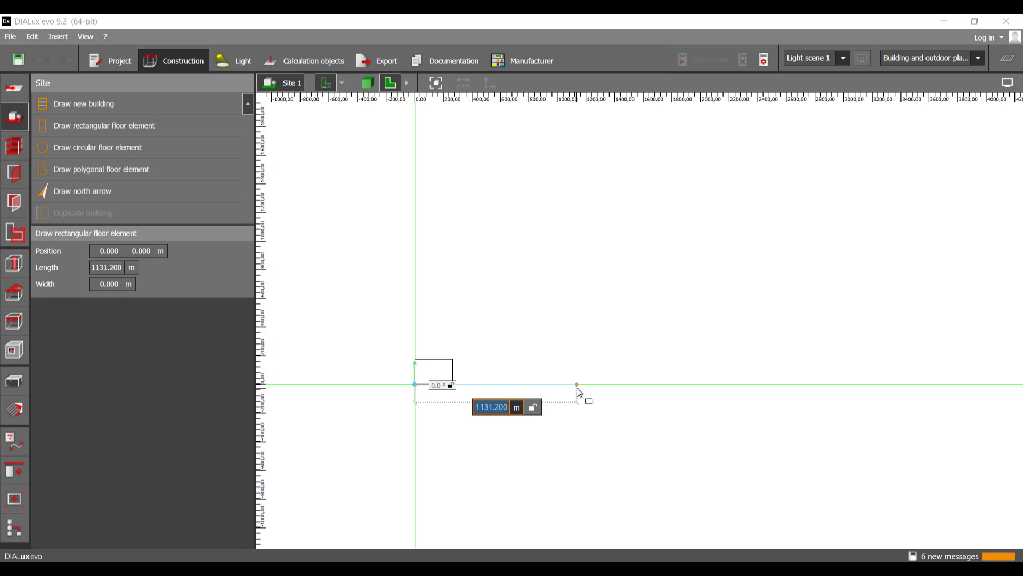
pyautogui.write('2000')
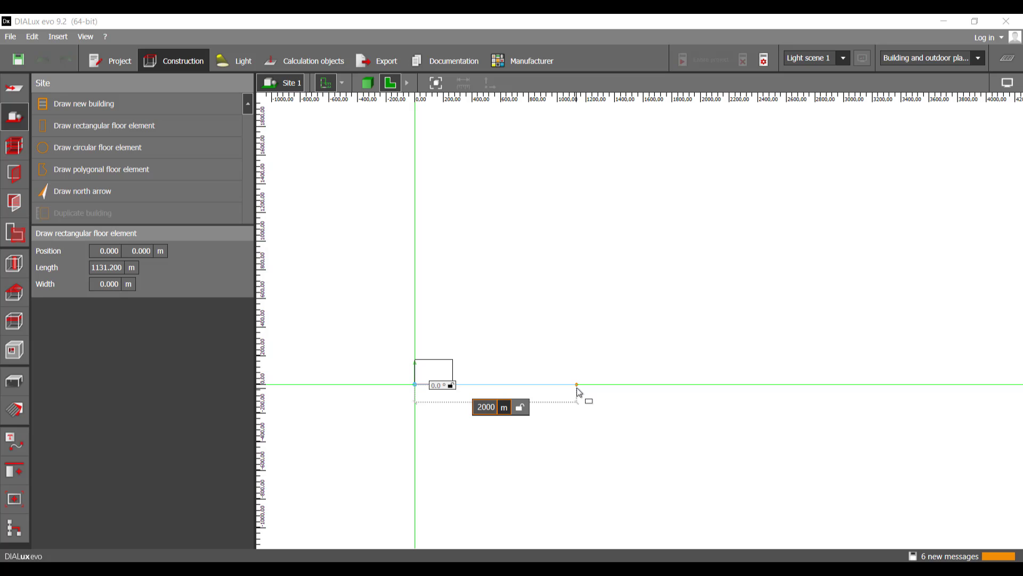
pyautogui.press('Tab')
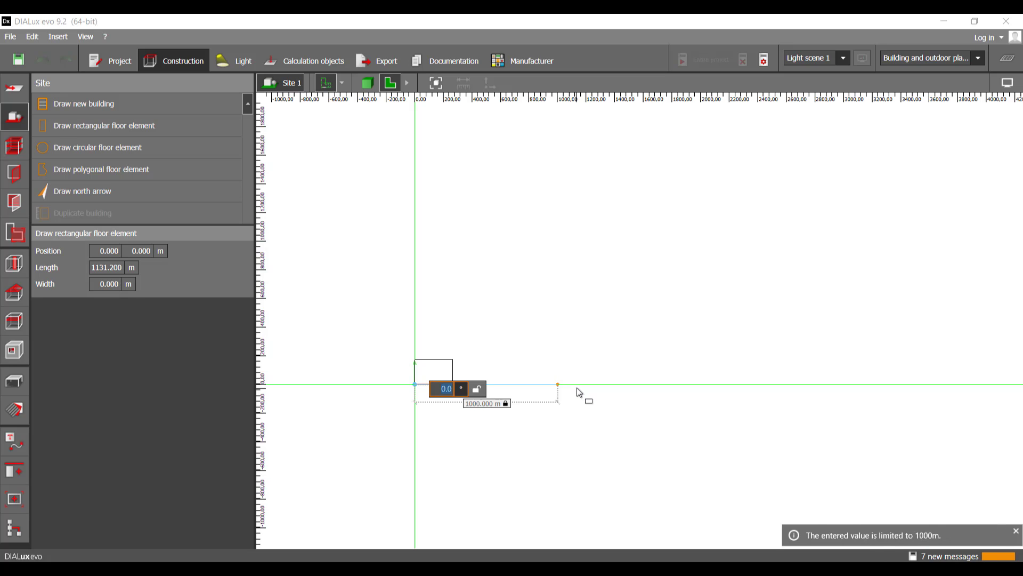
pyautogui.write('20')
pyautogui.press('Tab')
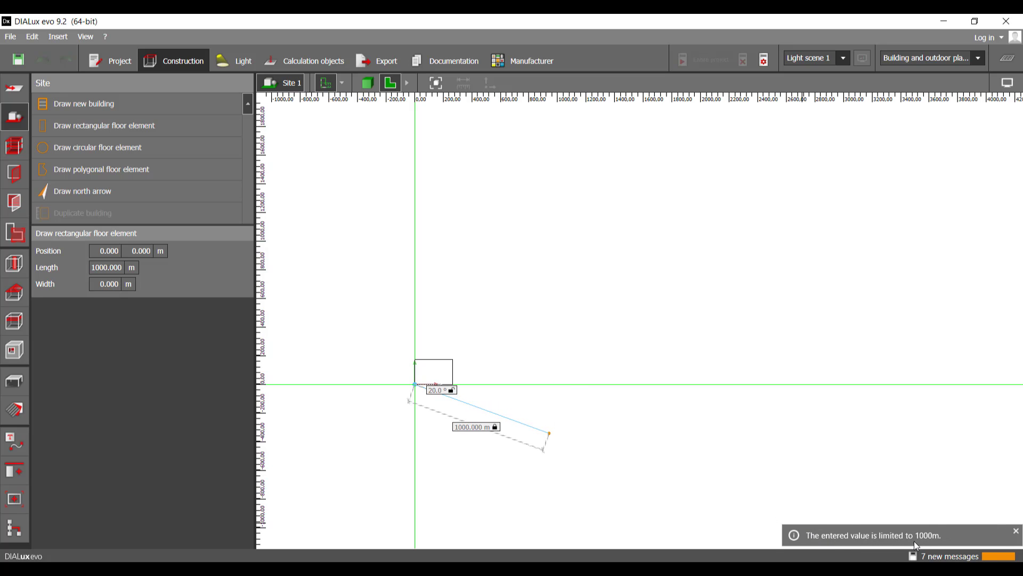
pyautogui.click(558, 384)
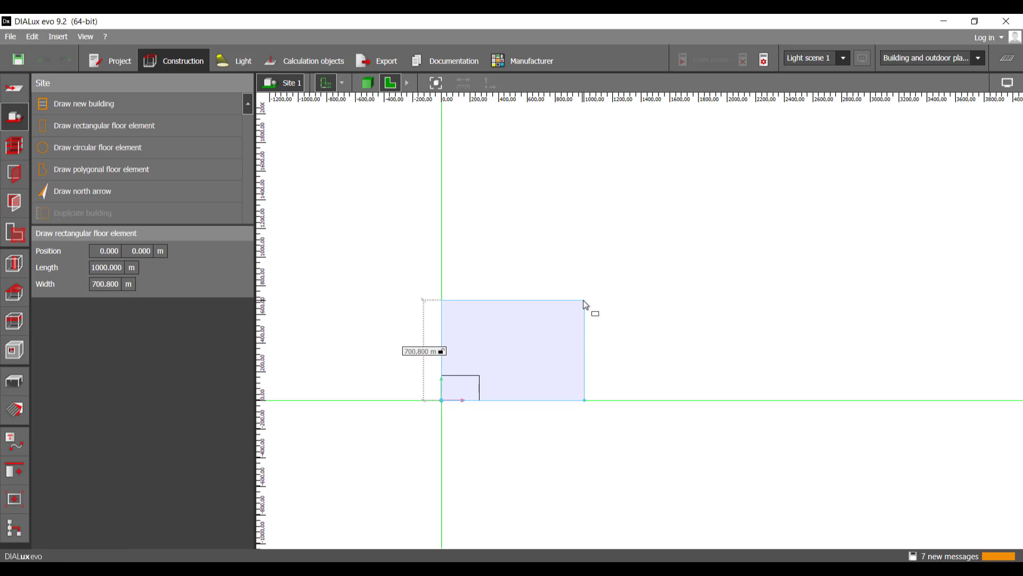
# Step: Set the new floor element's width to 1000 m and complete the square
pyautogui.press('Tab')
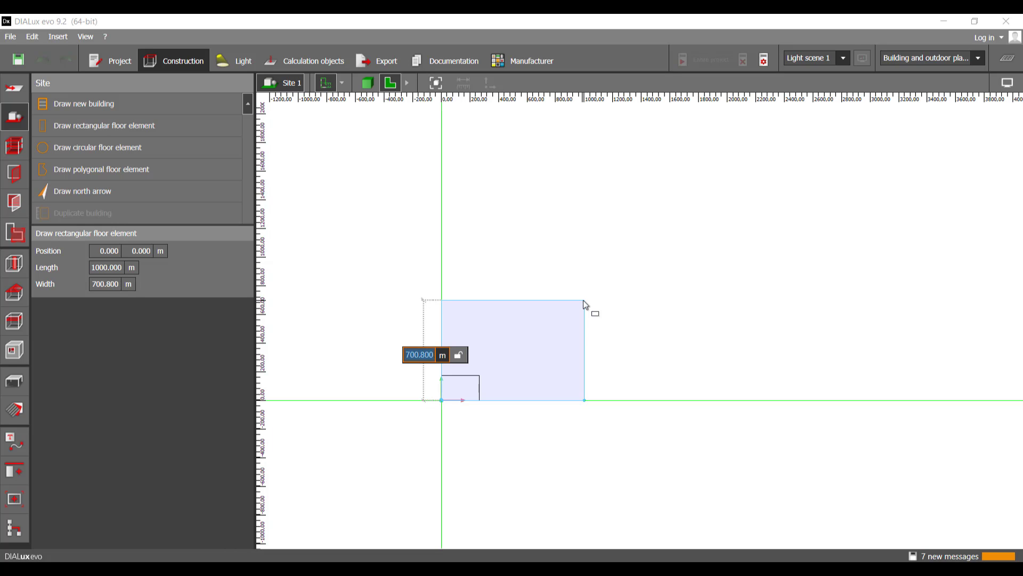
pyautogui.write('1')
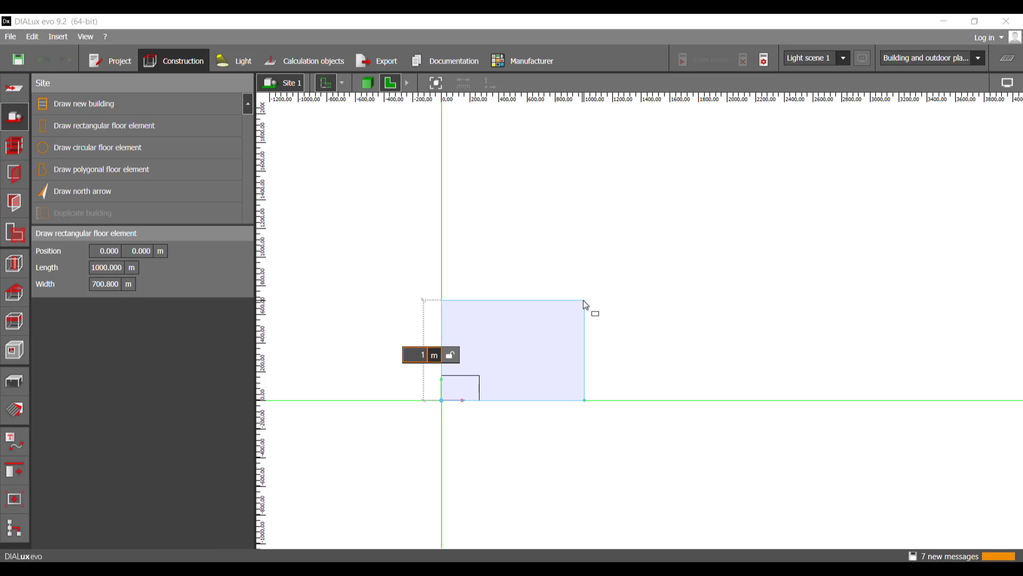
pyautogui.write('000')
pyautogui.press('Return')
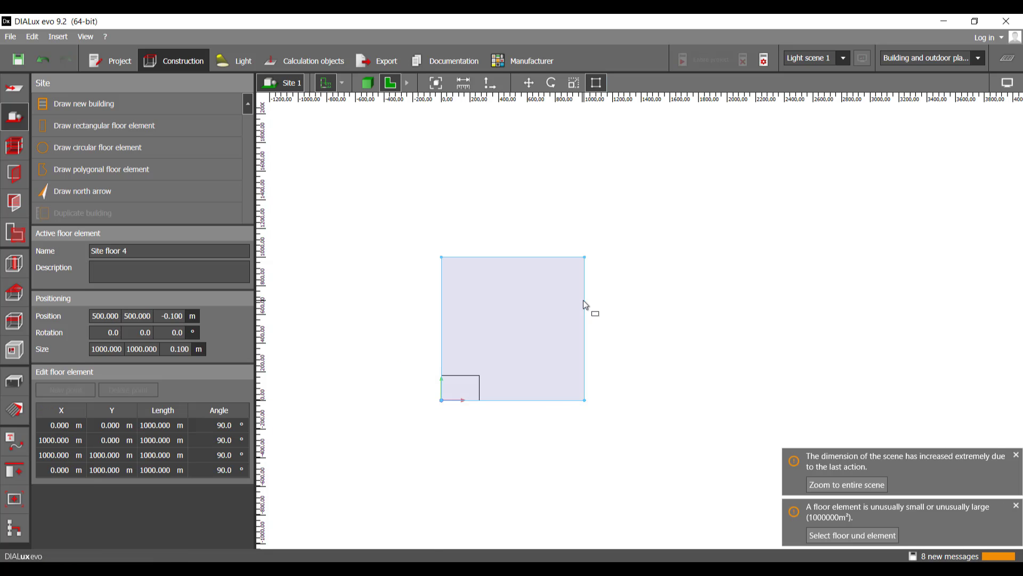
pyautogui.moveTo(524, 319); pyautogui.dragTo(616, 318, button='middle')
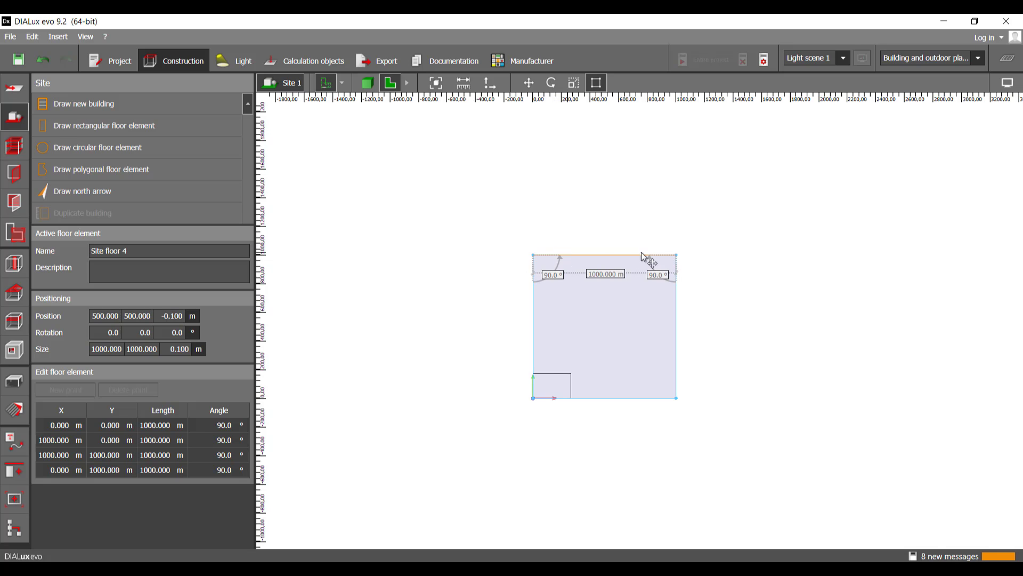
pyautogui.moveTo(674, 313); pyautogui.dragTo(647, 318, button='middle')
pyautogui.scroll(3, 577, 321)
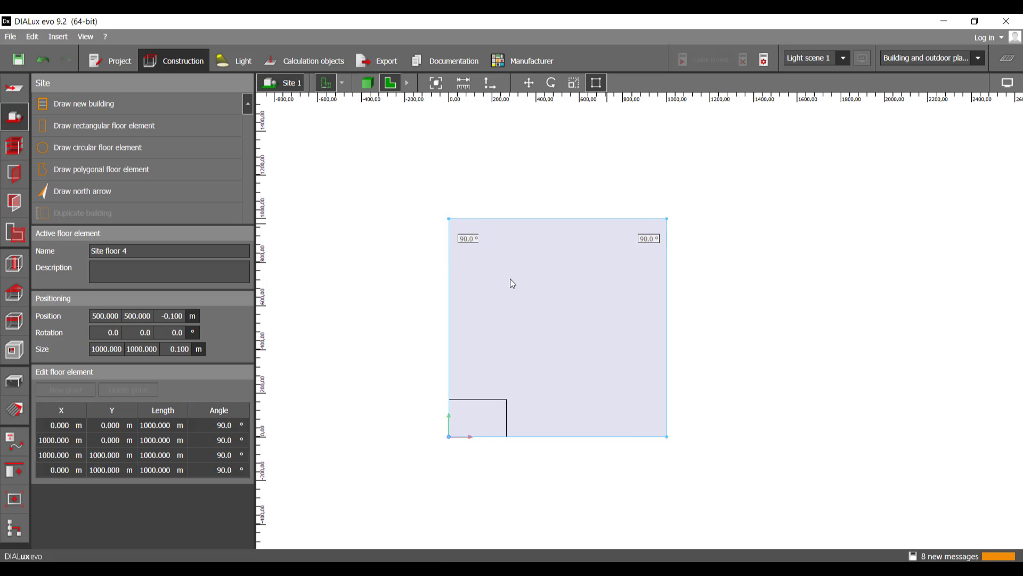
pyautogui.moveTo(585, 300); pyautogui.dragTo(558, 284, button='middle')
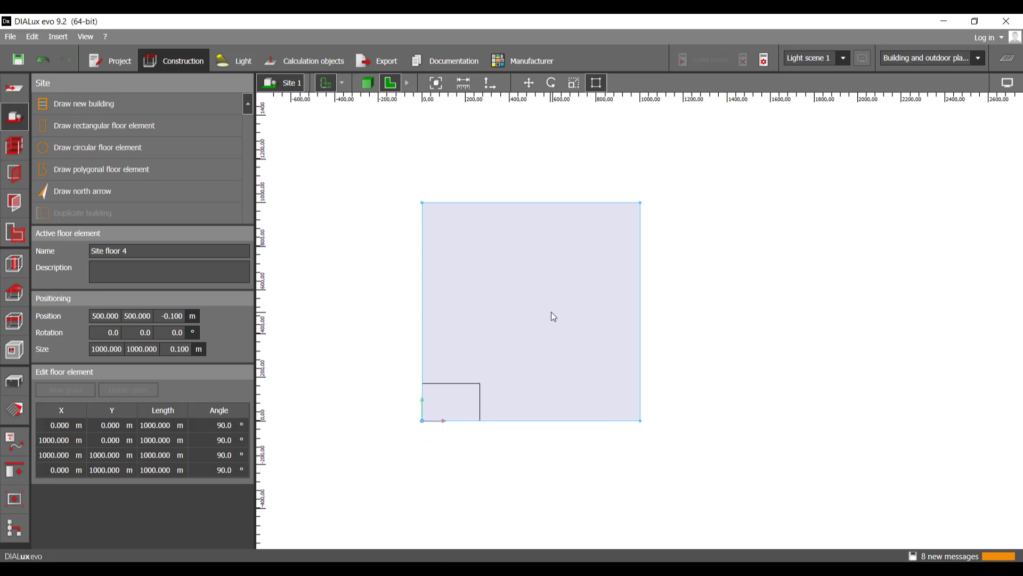
pyautogui.moveTo(551, 315); pyautogui.dragTo(555, 300, button='middle')
pyautogui.click(85, 171)
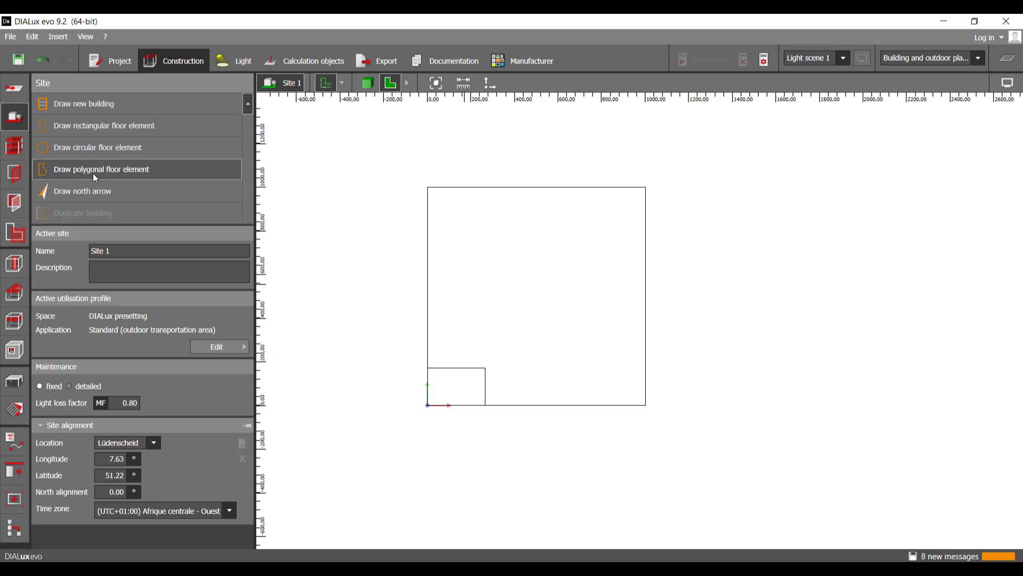
pyautogui.click(105, 175)
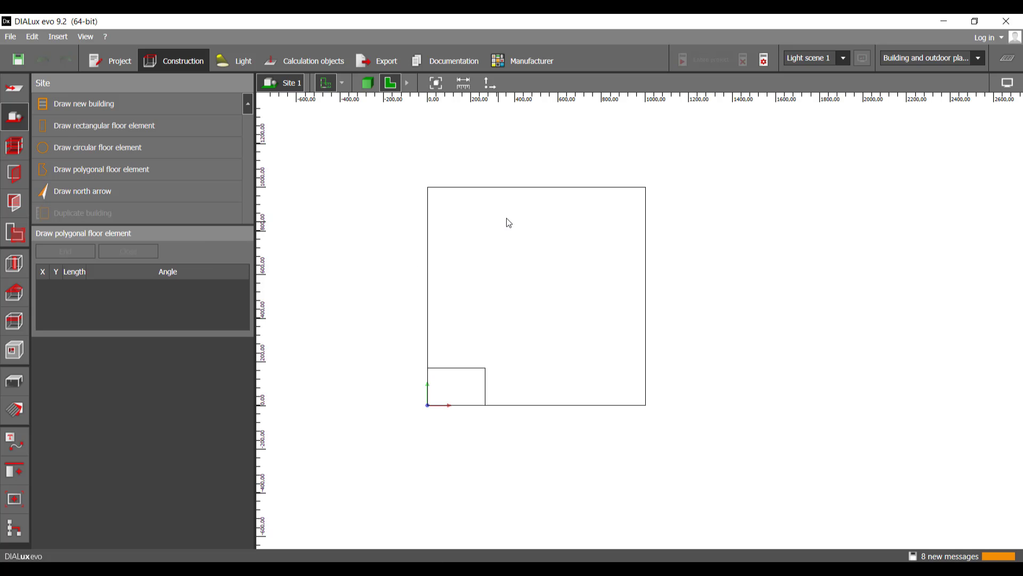
pyautogui.press('Escape')
pyautogui.click(536, 224)
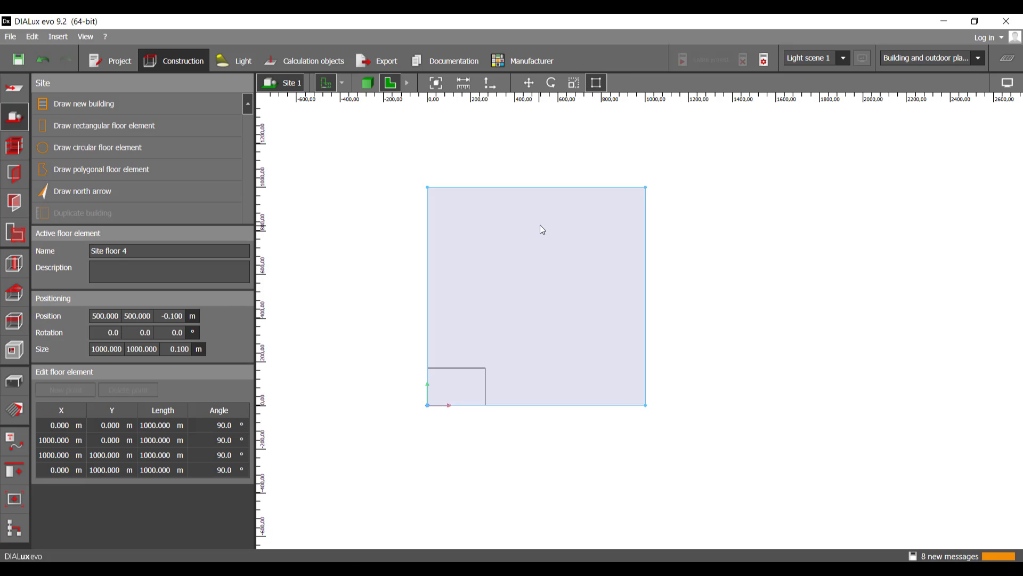
# Step: Try to draw a polygonal floor element about 3228 m long and 2362 m wide from near the origin, and discard it
pyautogui.click(129, 174)
pyautogui.click(427, 412)
pyautogui.scroll(-1, 428, 417)
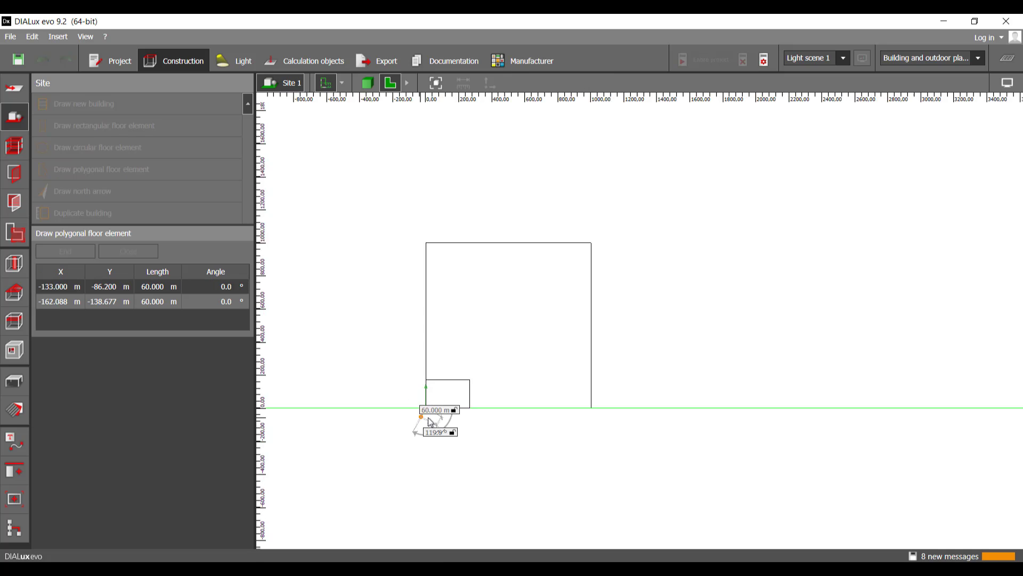
pyautogui.scroll(-1, 431, 421)
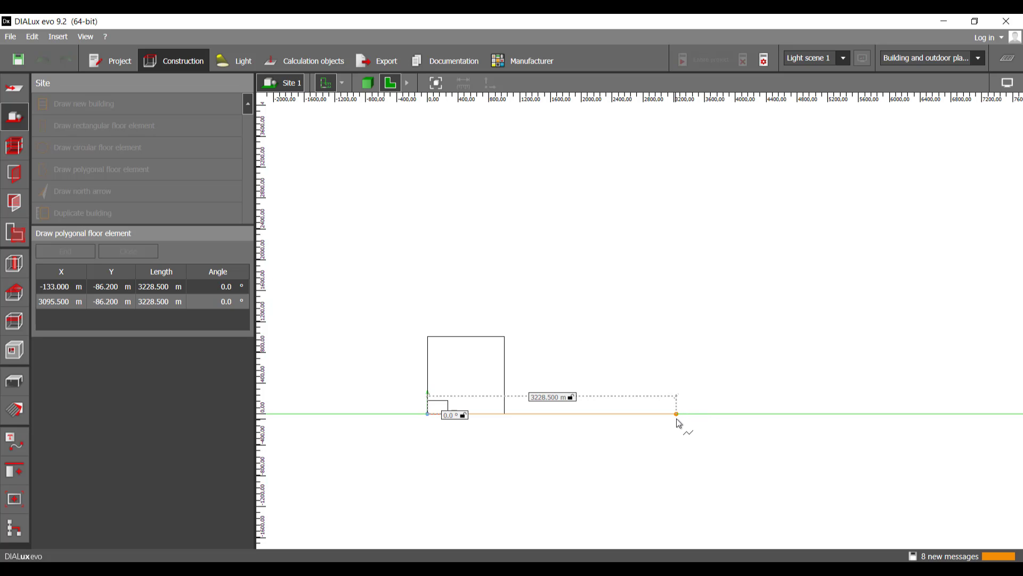
pyautogui.click(678, 422)
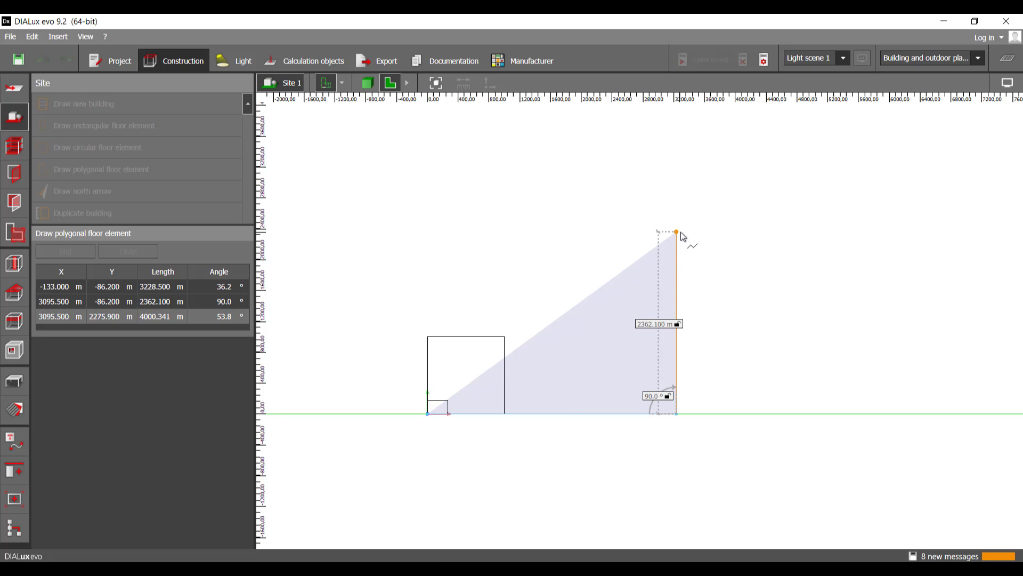
pyautogui.click(681, 233)
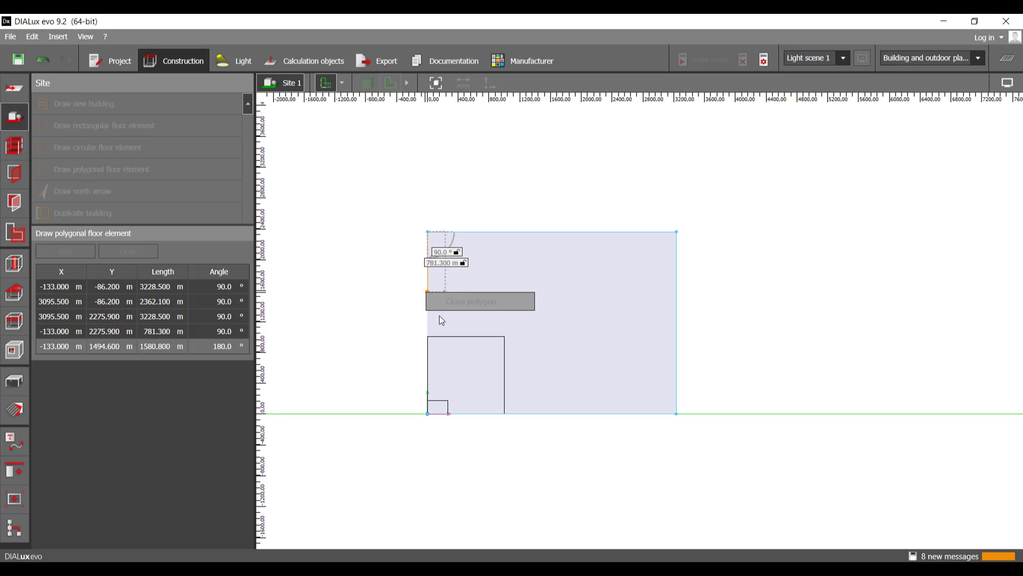
pyautogui.moveTo(445, 324); pyautogui.dragTo(439, 338, button='middle')
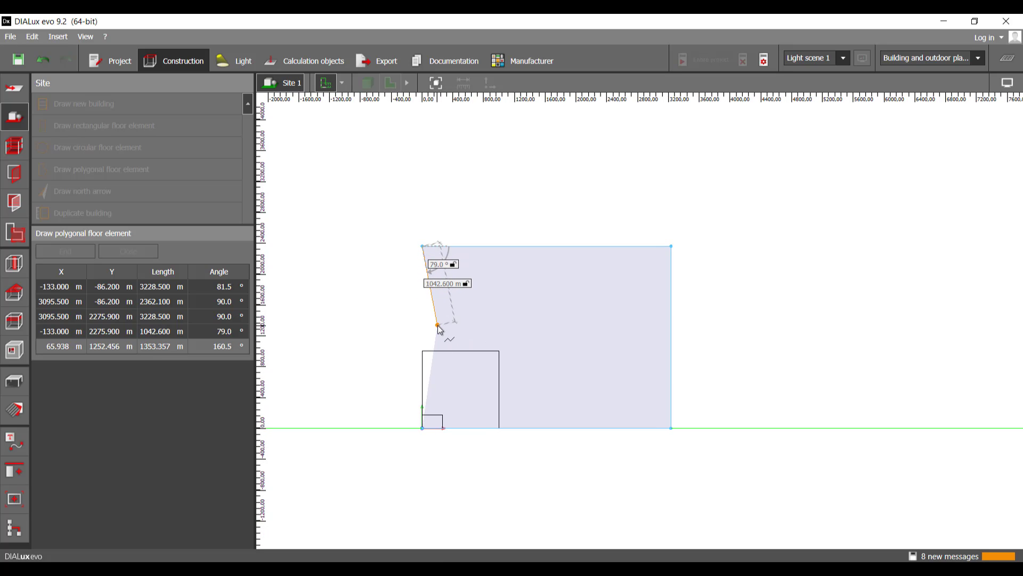
pyautogui.press('Escape')
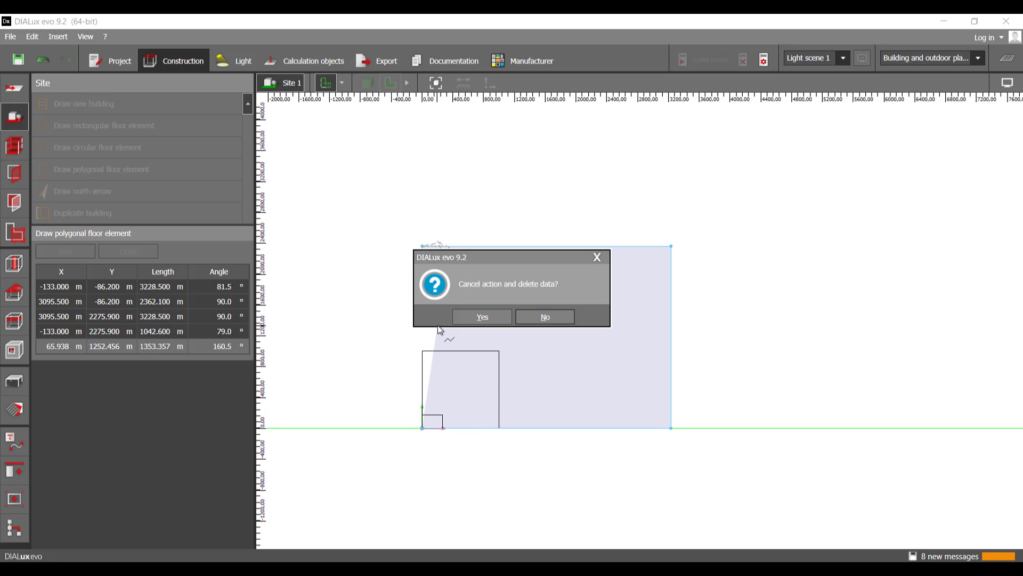
pyautogui.click(455, 320)
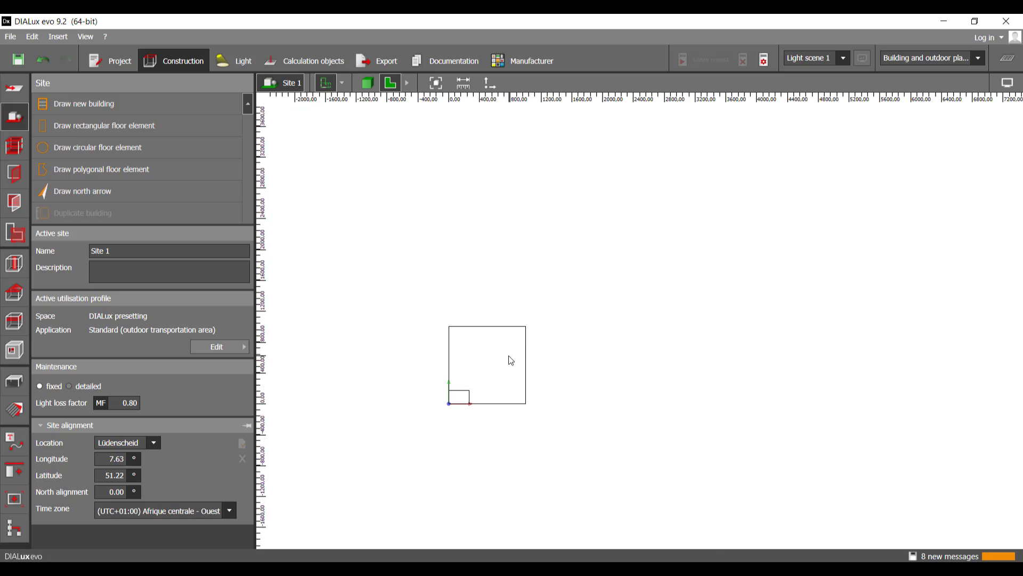
# Step: Select the 1000 by 1000 m site floor element and activate polygon editing for it
pyautogui.click(509, 366)
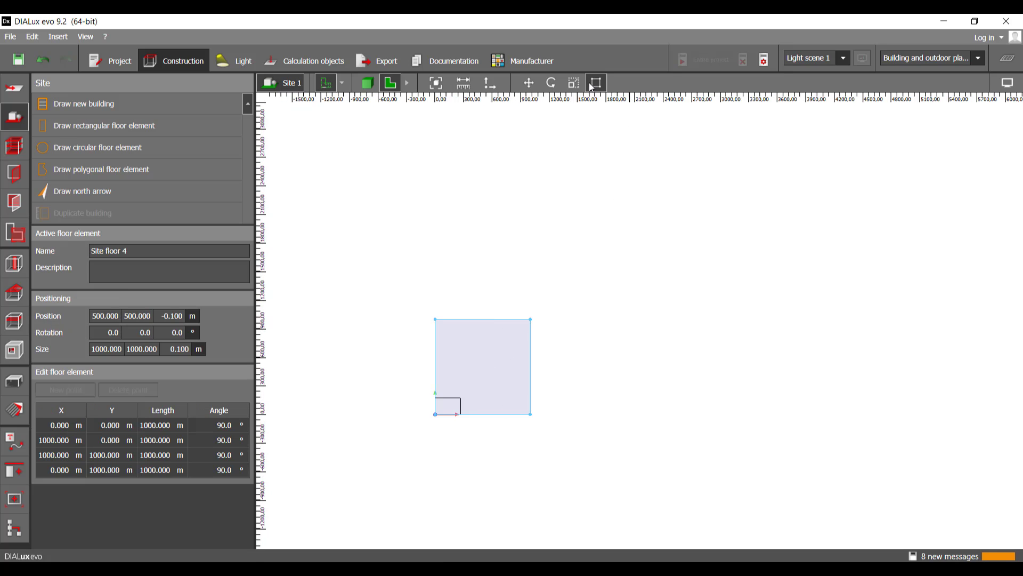
pyautogui.moveTo(513, 344); pyautogui.dragTo(517, 340, button='middle')
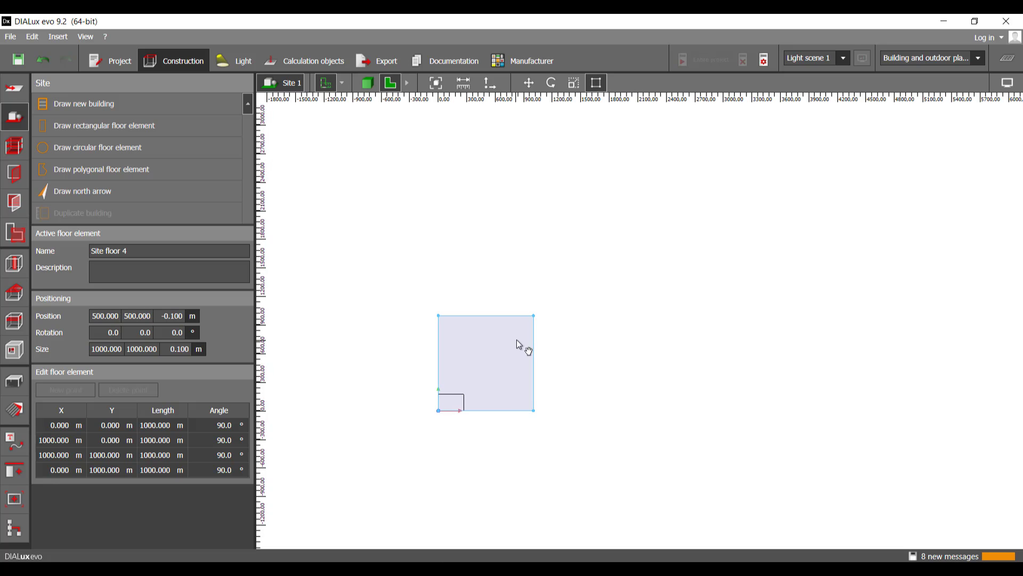
pyautogui.click(631, 348)
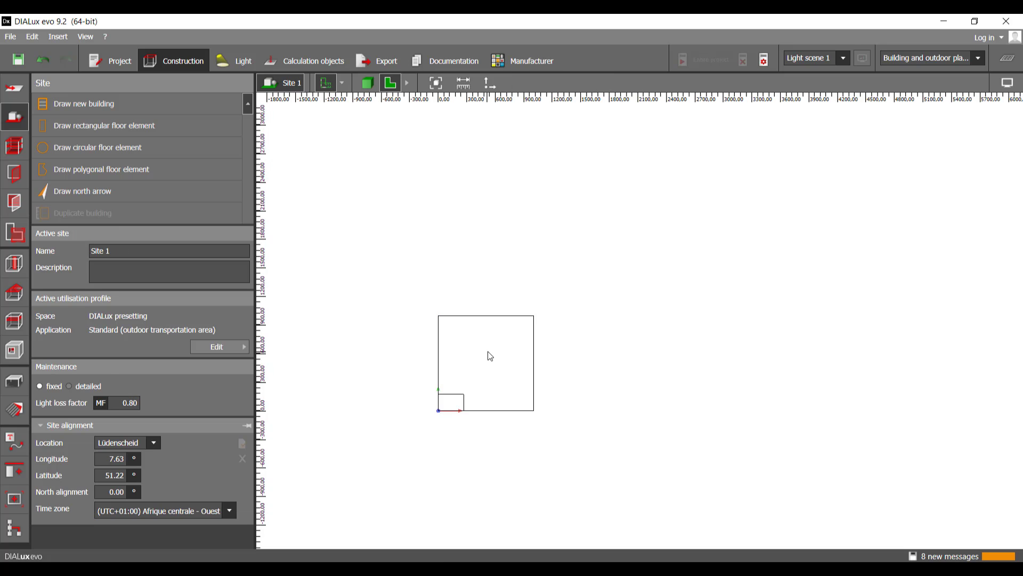
pyautogui.rightClick(488, 351)
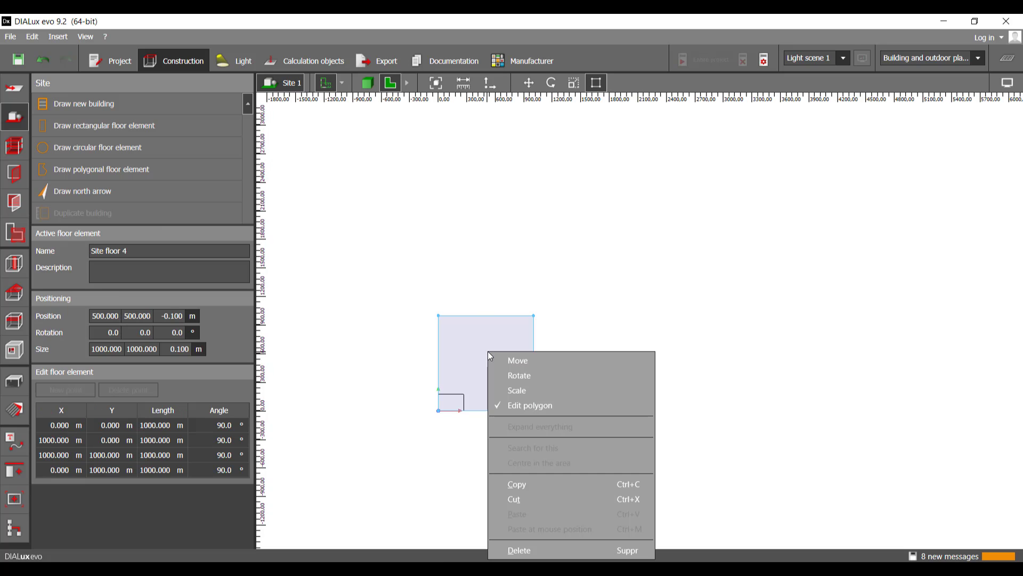
pyautogui.click(530, 405)
pyautogui.click(594, 85)
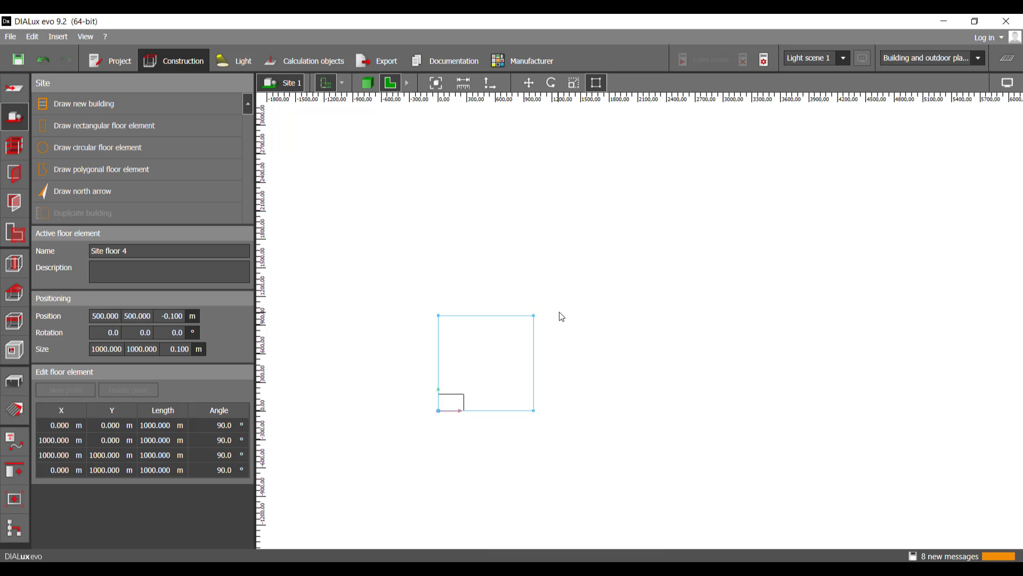
# Step: Move the square's upper-right corner to about (7722, 4217) m and its upper-left corner to about (0, 4217) m
pyautogui.moveTo(560, 315); pyautogui.dragTo(571, 307, button='middle')
pyautogui.scroll(1, 555, 314)
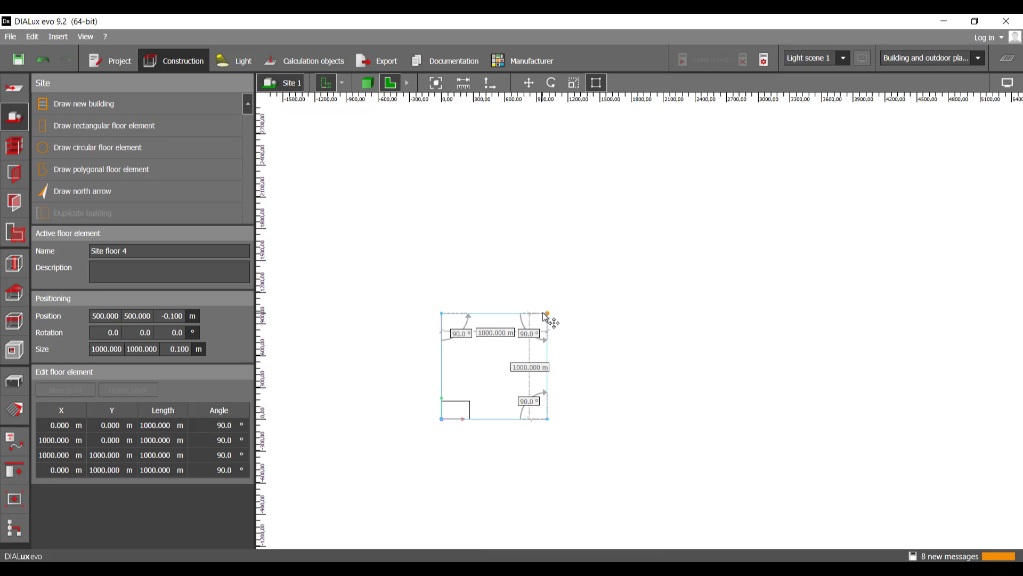
pyautogui.moveTo(543, 322); pyautogui.dragTo(496, 368, button='middle')
pyautogui.scroll(-2, 495, 367)
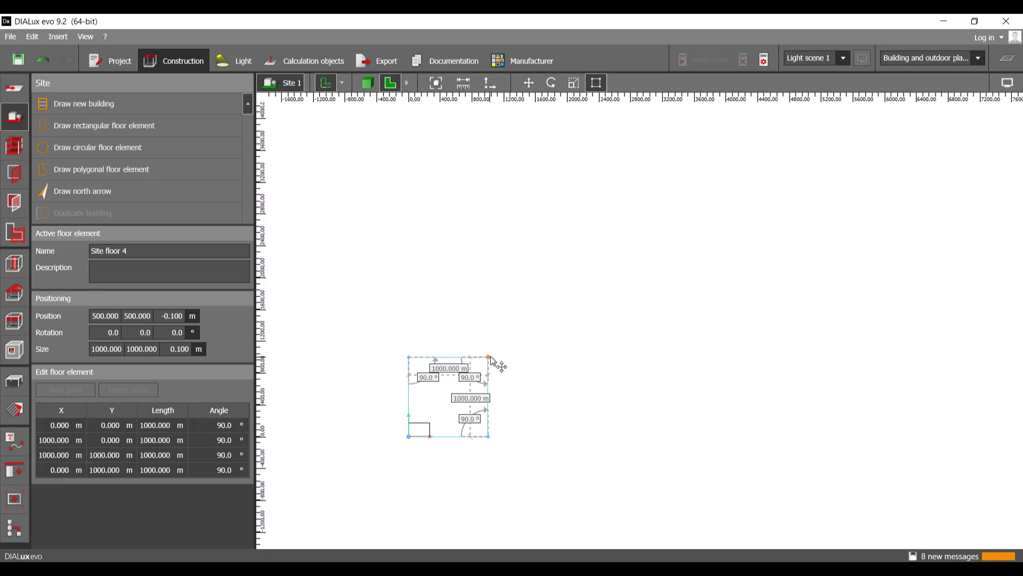
pyautogui.scroll(-1, 499, 361)
pyautogui.moveTo(498, 362); pyautogui.dragTo(465, 389, button='middle')
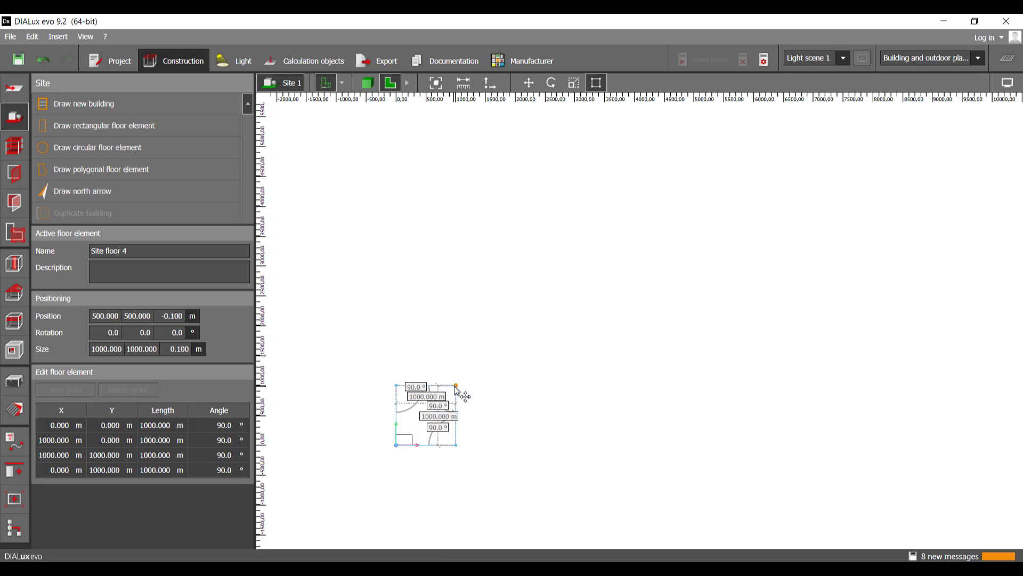
pyautogui.moveTo(455, 387); pyautogui.dragTo(872, 201)
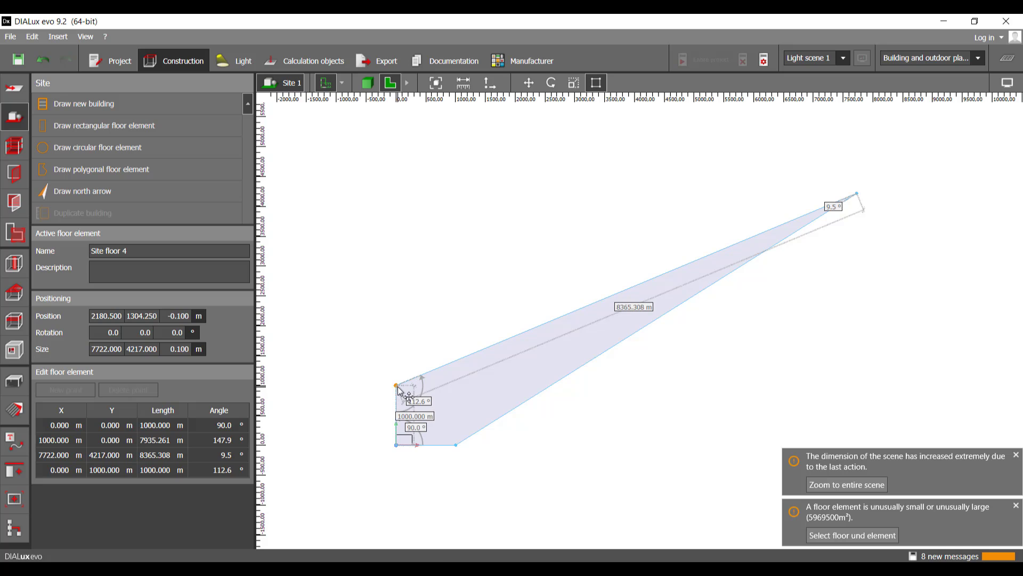
pyautogui.moveTo(397, 387); pyautogui.dragTo(394, 194)
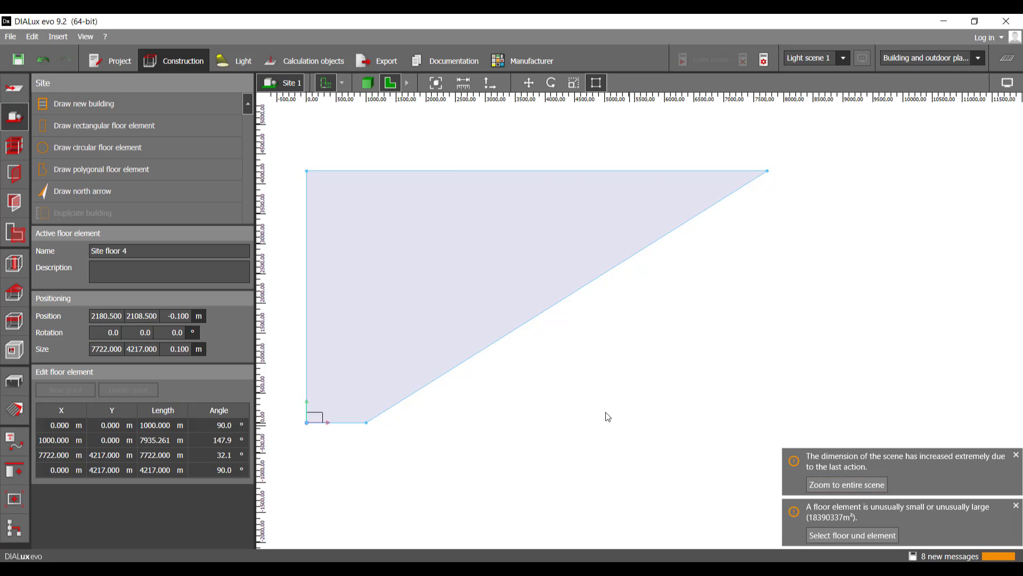
# Step: Move the floor element's lower-right corner outward to about (7722, 82) m so the outline is nearly rectangular
pyautogui.moveTo(559, 420); pyautogui.dragTo(516, 429, button='middle')
pyautogui.scroll(-1, 550, 420)
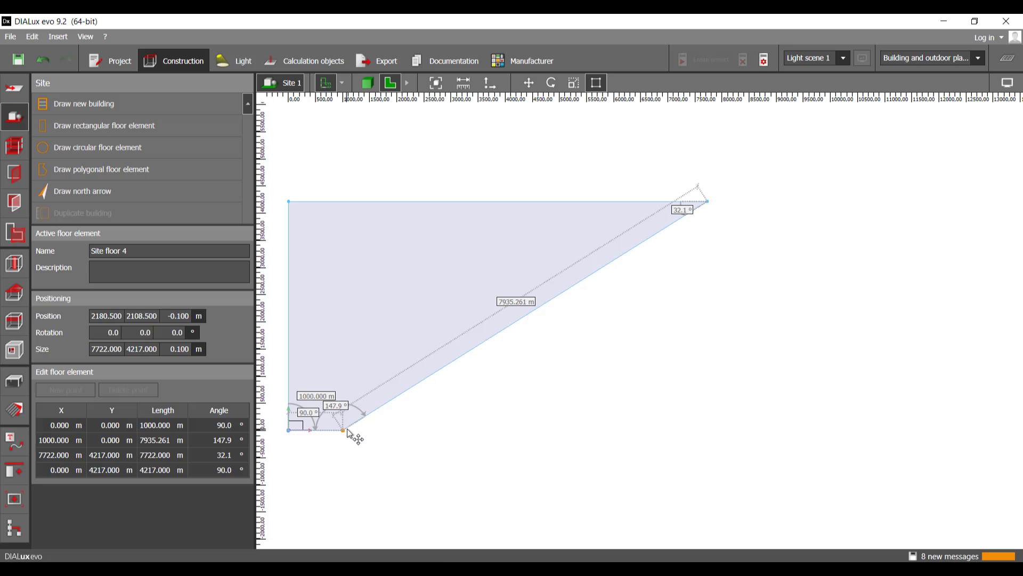
pyautogui.moveTo(347, 430); pyautogui.dragTo(719, 429)
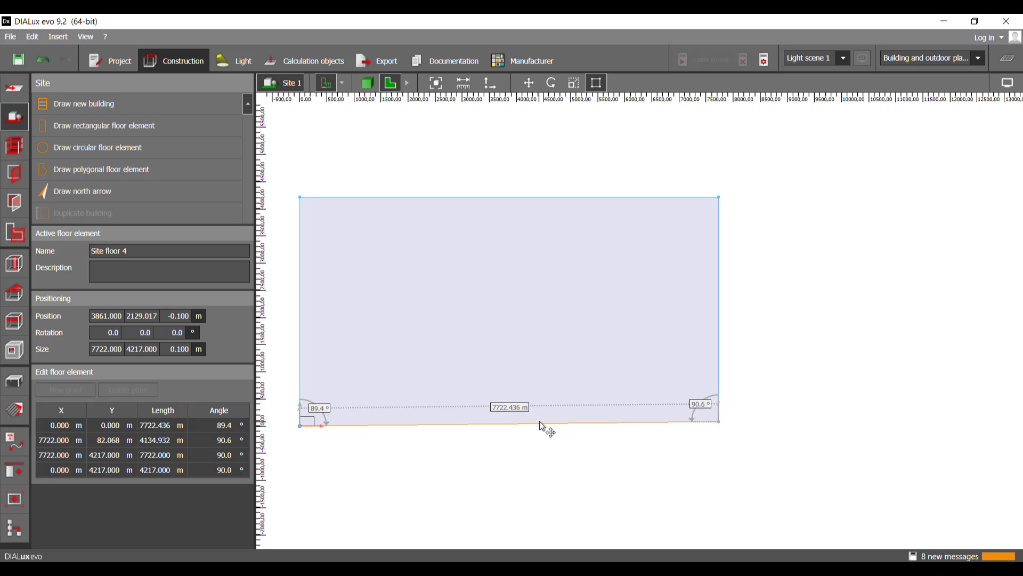
# Step: Widen the floor element's base by moving its lower-right corner to about (10000, 222) m and lower-left corner to about (-10000, 166) m
pyautogui.scroll(-6, 533, 421)
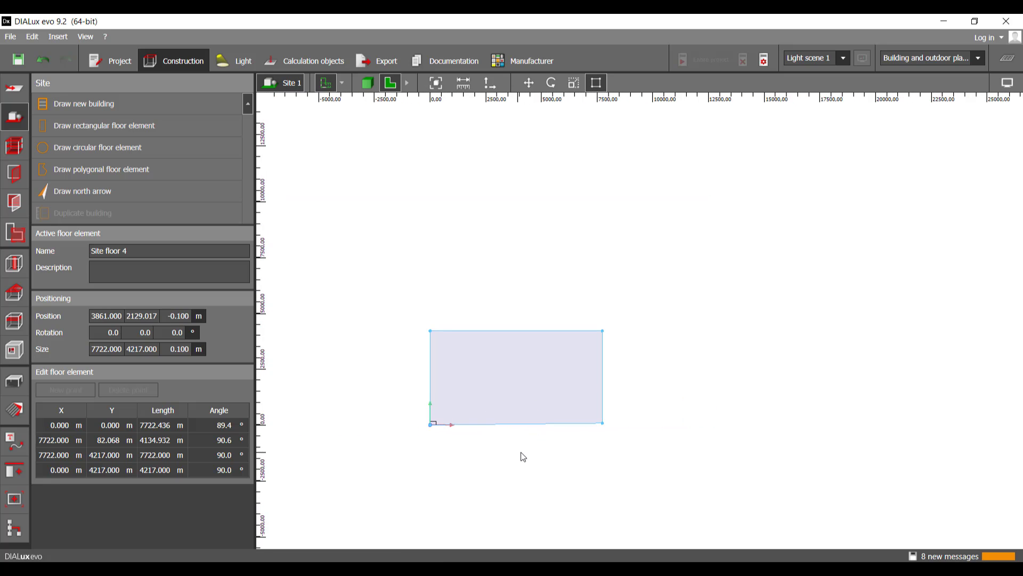
pyautogui.moveTo(520, 455); pyautogui.dragTo(464, 489, button='middle')
pyautogui.moveTo(542, 465)
pyautogui.mouseDown()
pyautogui.moveTo(947, 463)
pyautogui.moveTo(646, 487)
pyautogui.moveTo(601, 468)
pyautogui.moveTo(696, 472)
pyautogui.moveTo(724, 449)
pyautogui.moveTo(727, 460)
pyautogui.mouseUp()
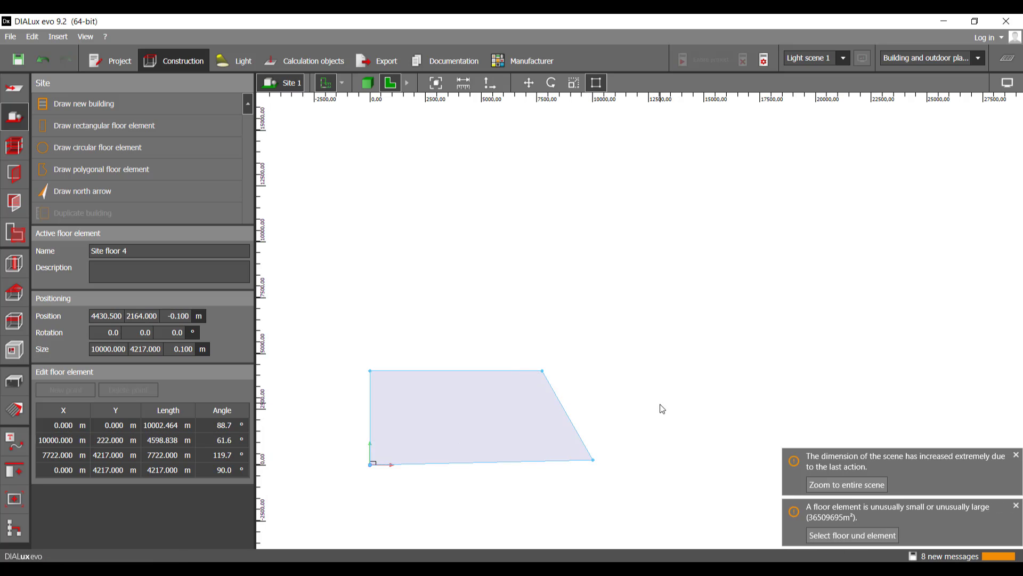
pyautogui.scroll(3, 693, 394)
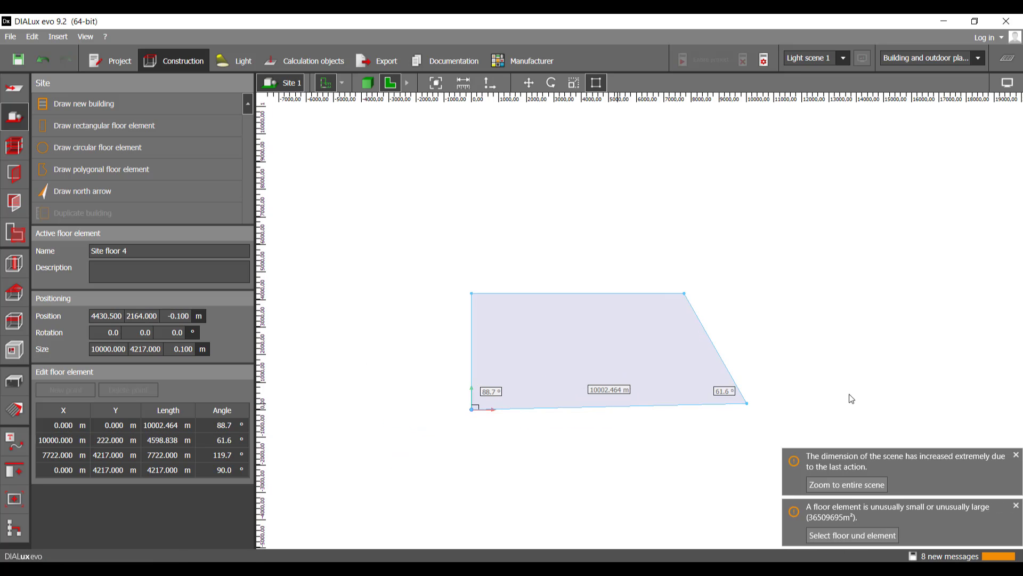
pyautogui.moveTo(437, 440); pyautogui.dragTo(595, 430, button='middle')
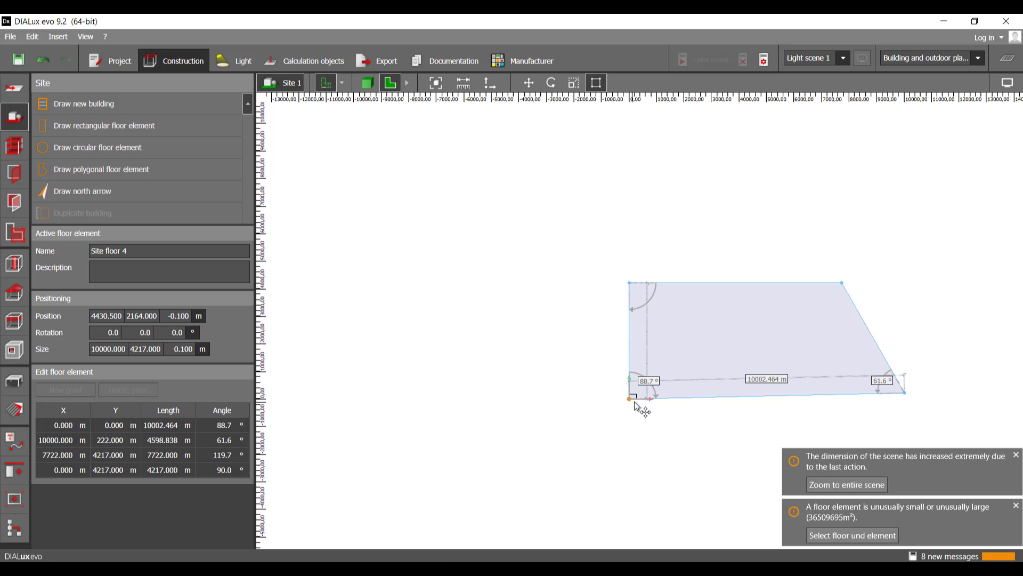
pyautogui.moveTo(633, 402); pyautogui.dragTo(272, 400)
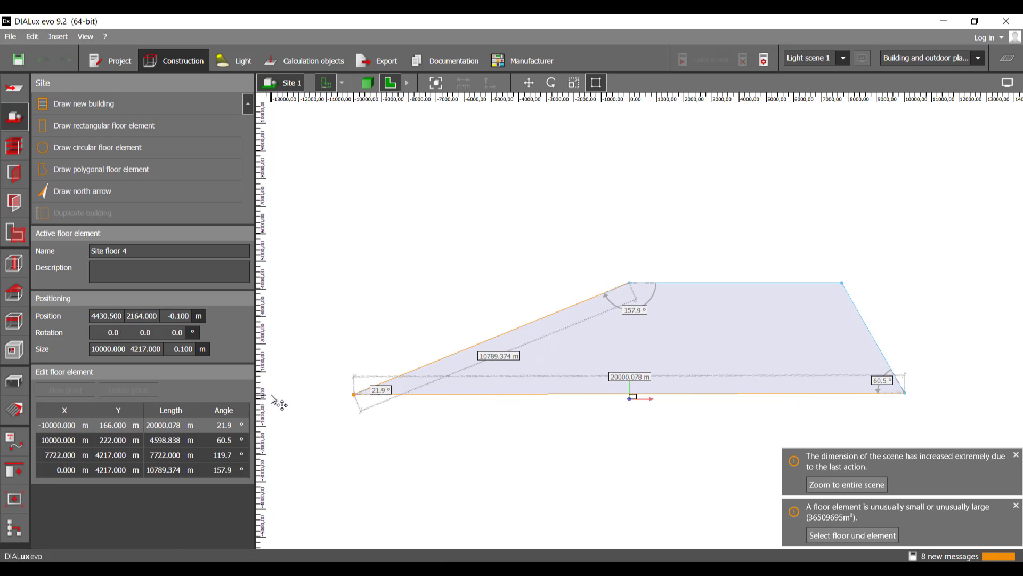
# Step: Move the floor element's upper-left corner to (-10000, 10000) m and its upper-right corner to (10000, 10000) m
pyautogui.scroll(-1, 627, 283)
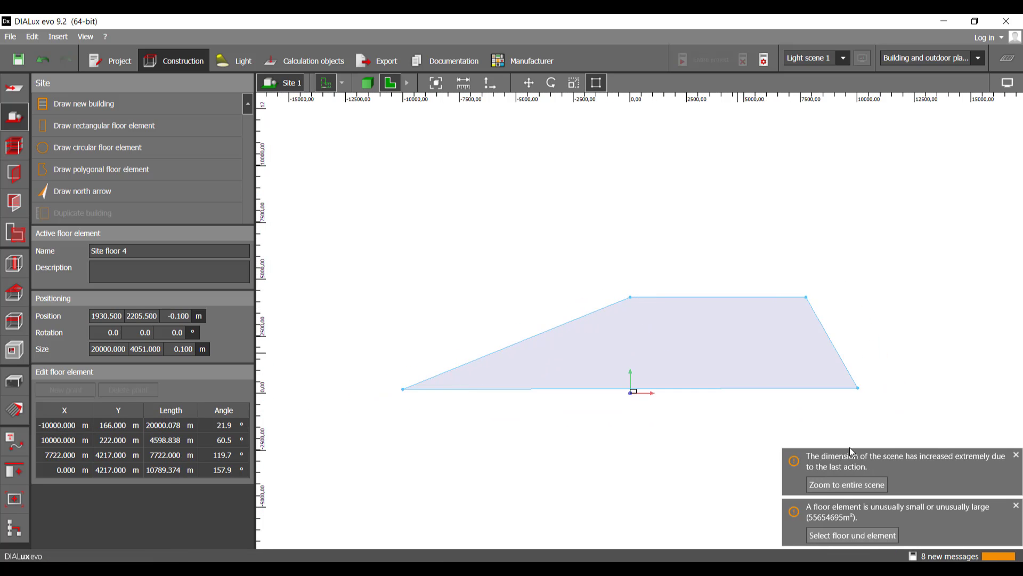
pyautogui.moveTo(631, 297); pyautogui.dragTo(397, 126)
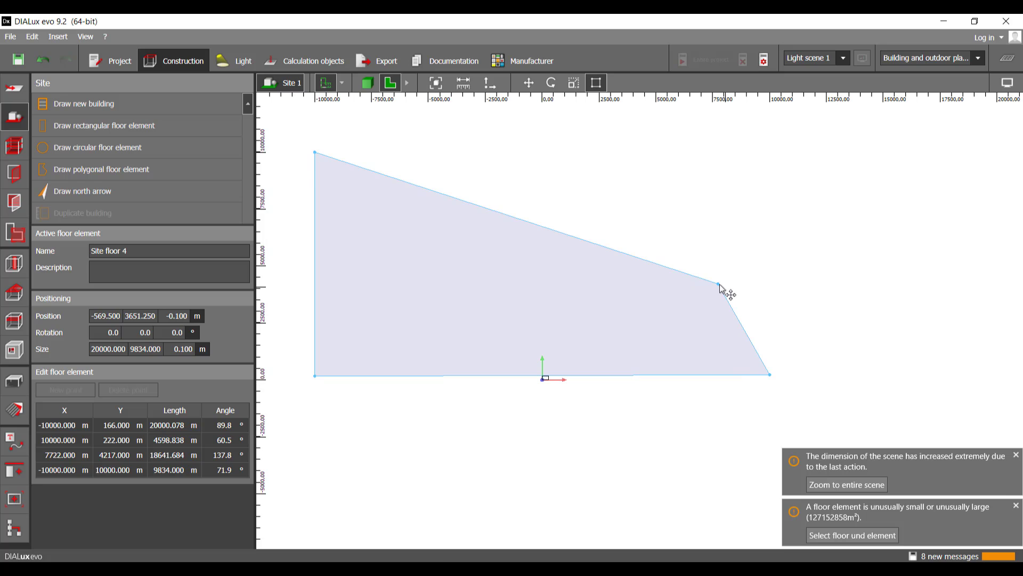
pyautogui.moveTo(720, 288); pyautogui.dragTo(799, 133)
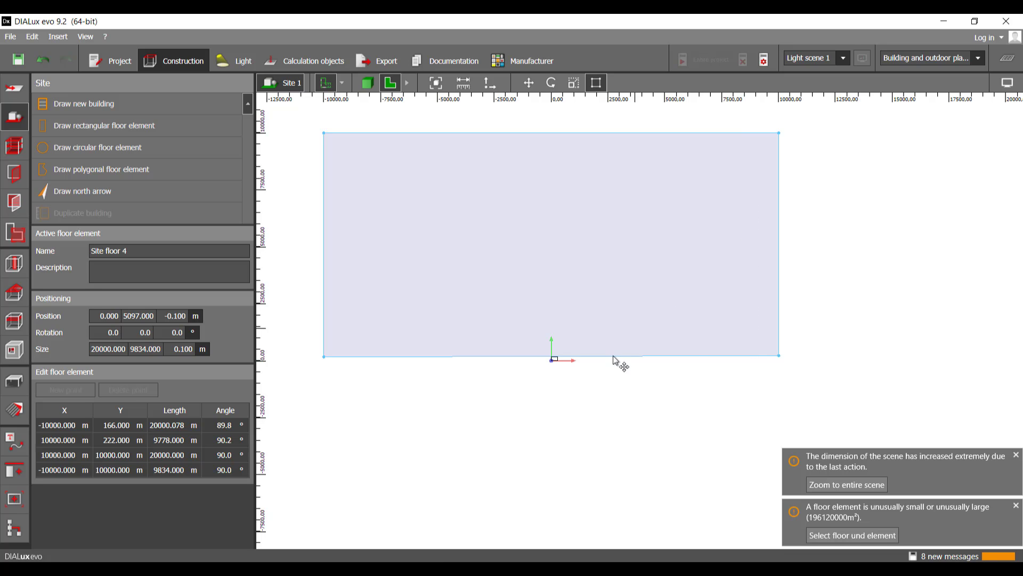
# Step: Move the floor element's lower-right corner to (10000, -10000) m and its lower-left corner to (-10000, -10000) m
pyautogui.scroll(-1, 604, 387)
pyautogui.moveTo(632, 399); pyautogui.dragTo(671, 357, button='middle')
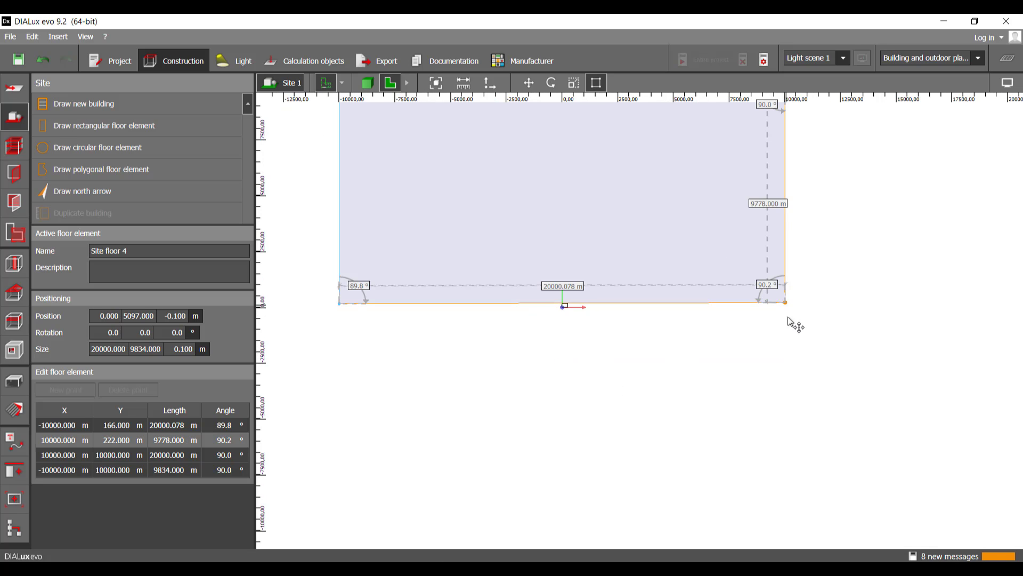
pyautogui.moveTo(793, 319); pyautogui.dragTo(799, 540)
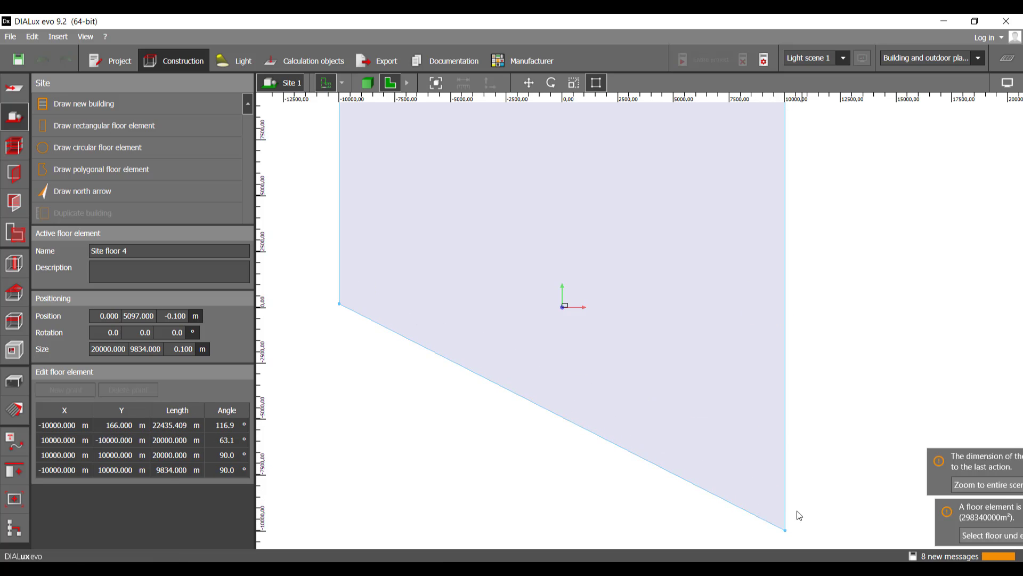
pyautogui.moveTo(486, 425); pyautogui.dragTo(510, 413, button='middle')
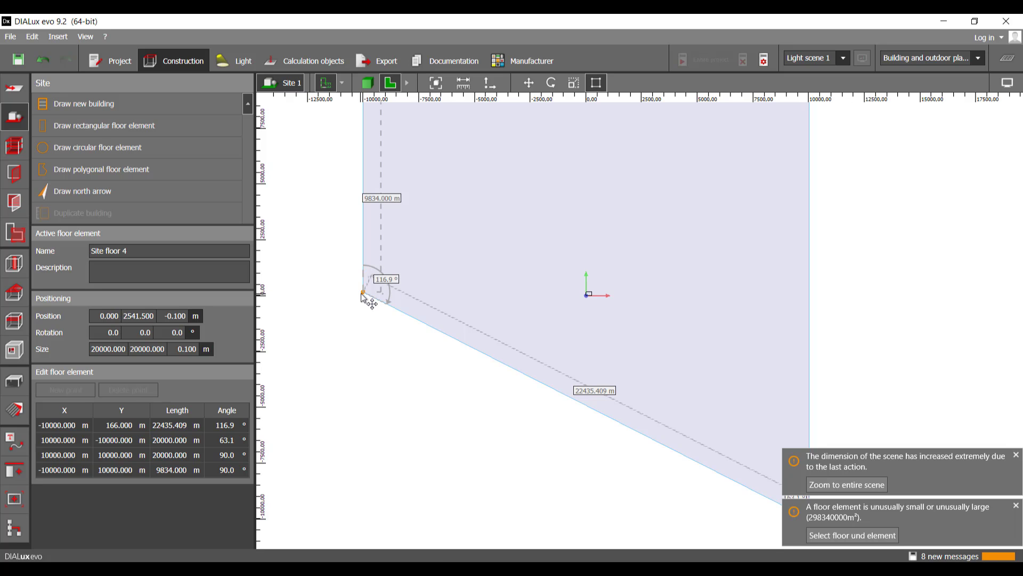
pyautogui.moveTo(362, 294); pyautogui.dragTo(352, 554)
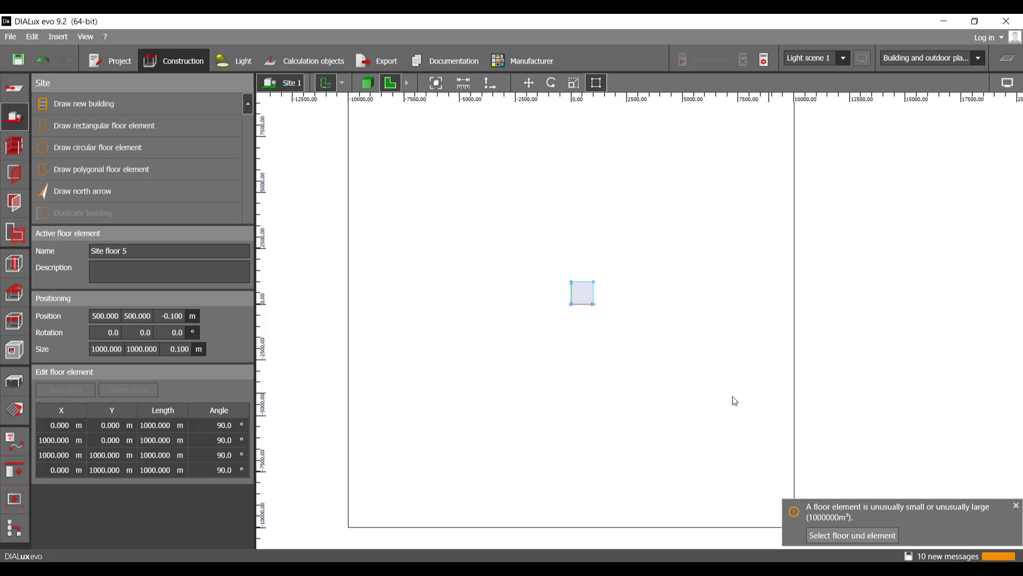
pyautogui.moveTo(331, 341); pyautogui.dragTo(353, 376, button='middle')
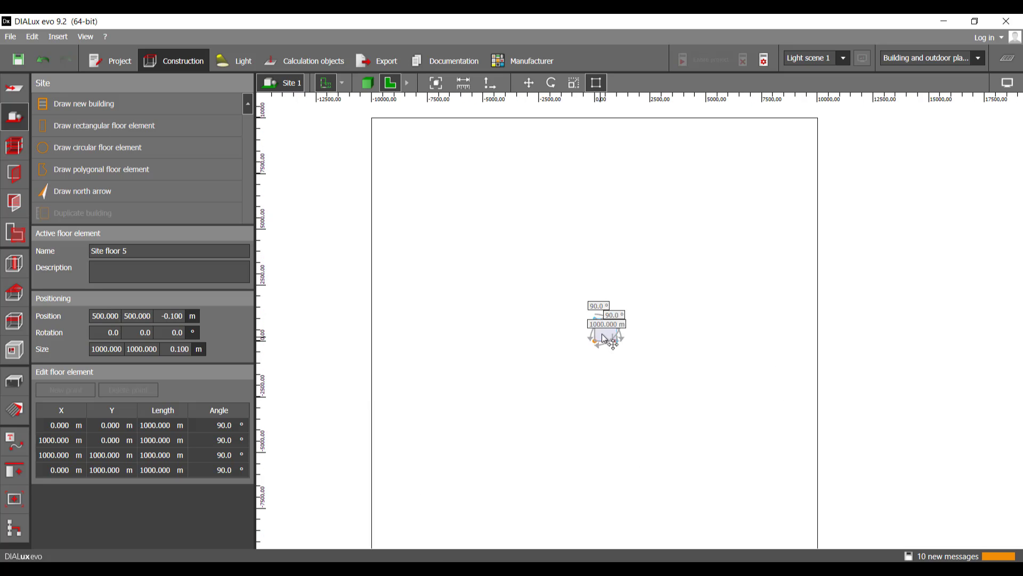
pyautogui.scroll(2, 608, 336)
pyautogui.scroll(-2, 606, 339)
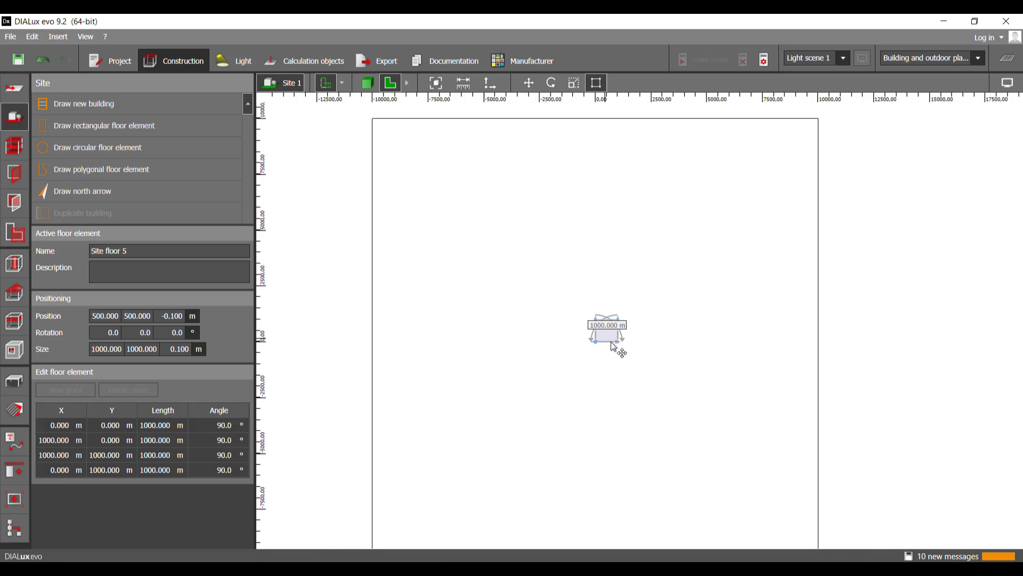
pyautogui.moveTo(697, 369); pyautogui.dragTo(719, 315, button='middle')
pyautogui.click(714, 339)
pyautogui.moveTo(677, 346); pyautogui.dragTo(624, 378, button='middle')
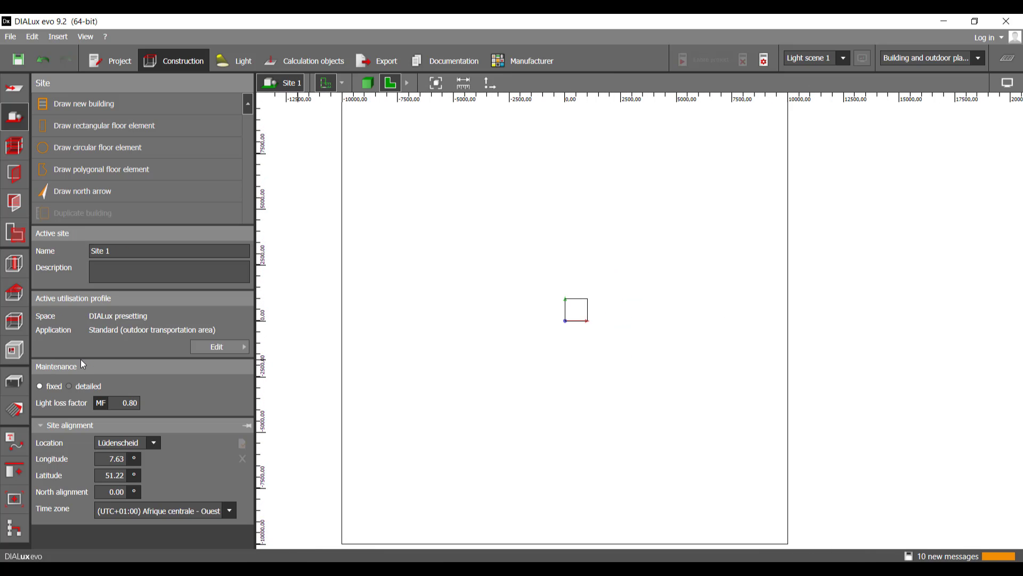
pyautogui.click(15, 263)
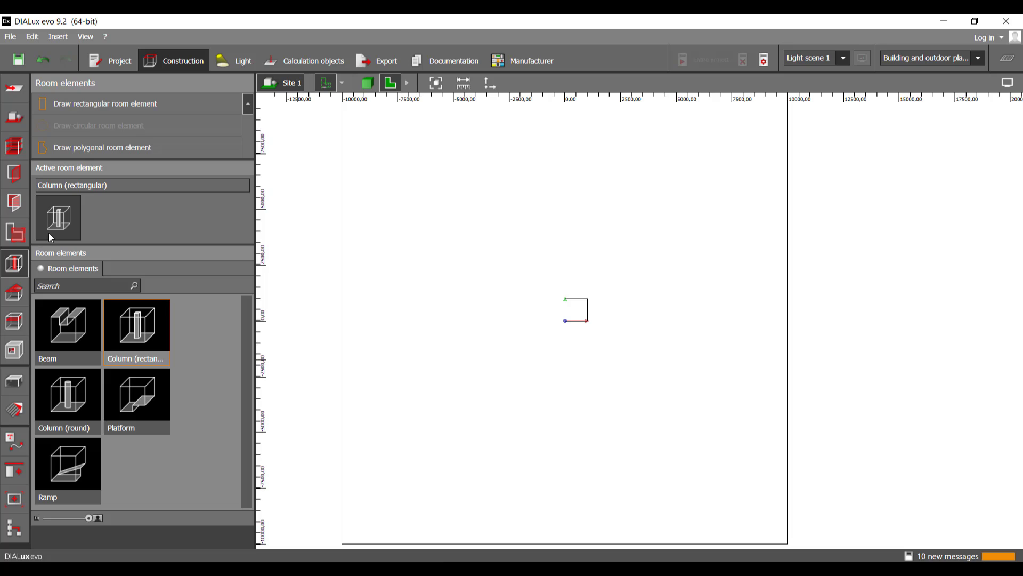
pyautogui.click(89, 147)
pyautogui.click(90, 147)
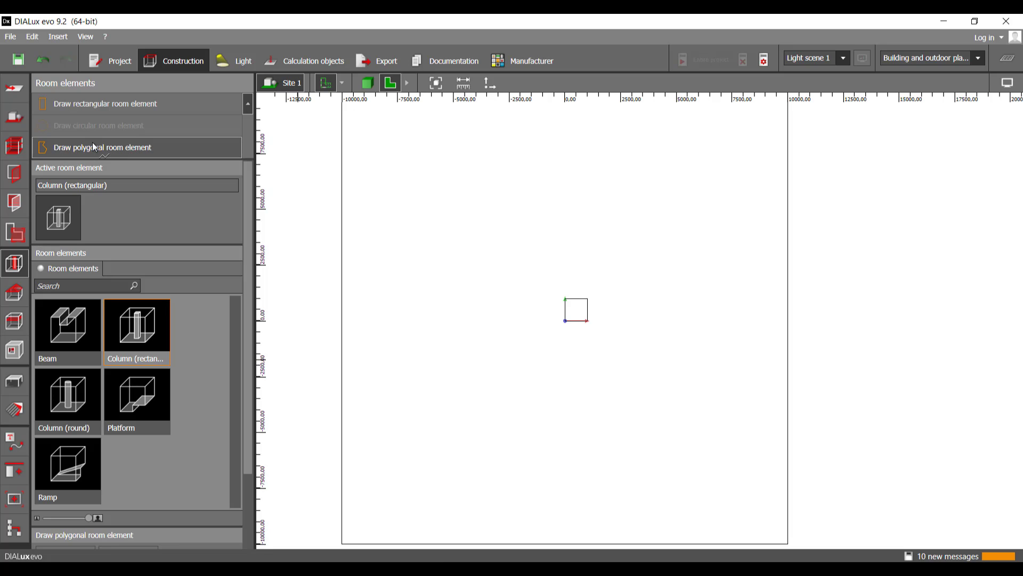
pyautogui.moveTo(514, 309); pyautogui.dragTo(518, 263, button='middle')
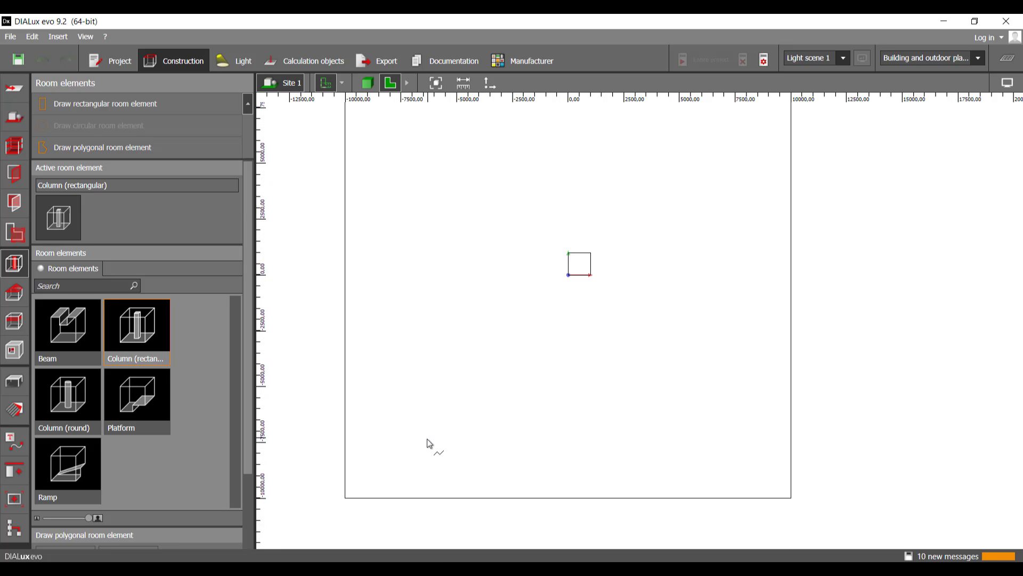
pyautogui.click(345, 490)
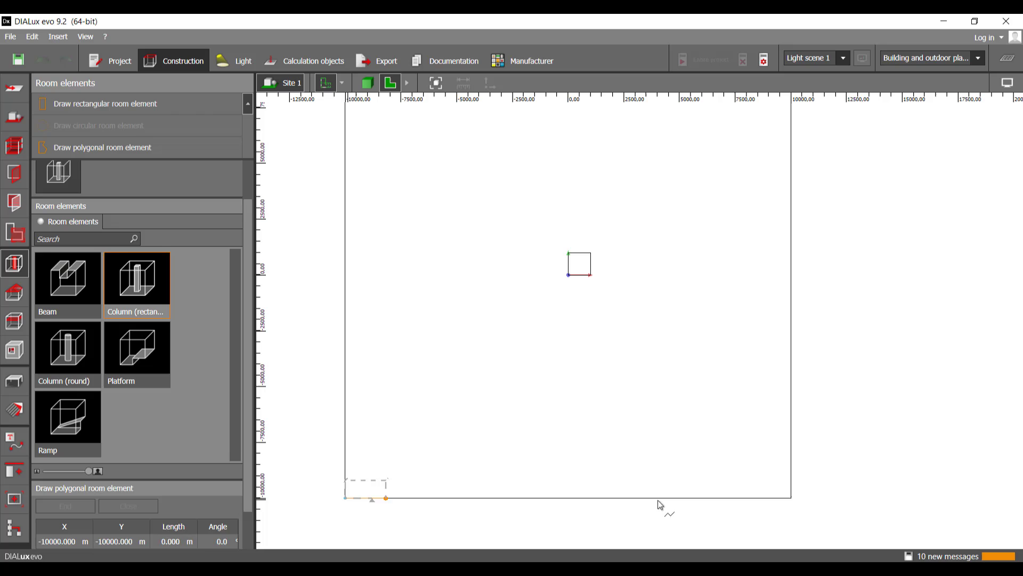
pyautogui.click(793, 502)
pyautogui.moveTo(789, 267); pyautogui.dragTo(803, 408, button='middle')
pyautogui.scroll(1, 803, 407)
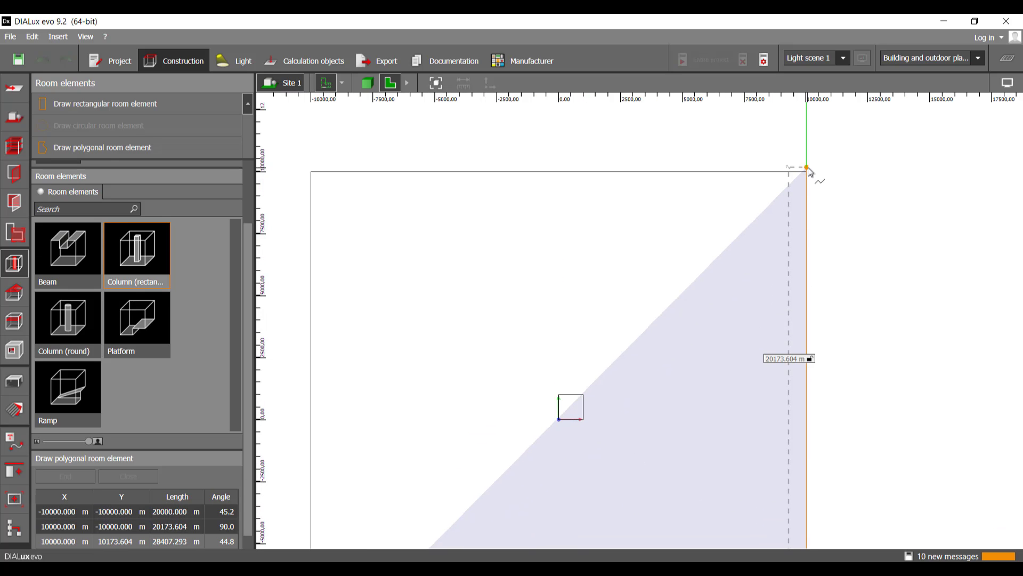
pyautogui.click(806, 172)
pyautogui.click(312, 171)
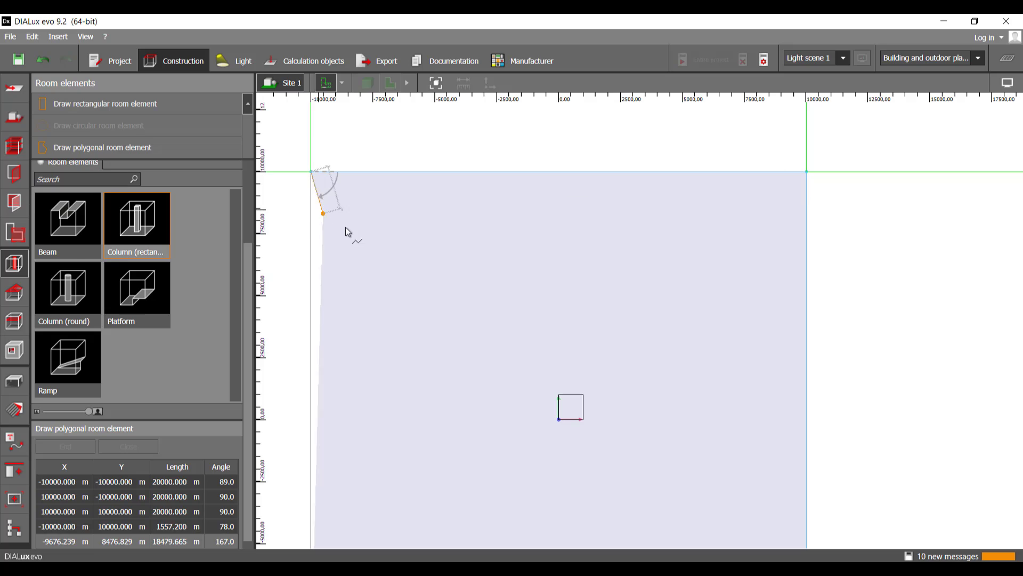
pyautogui.rightClick(346, 227)
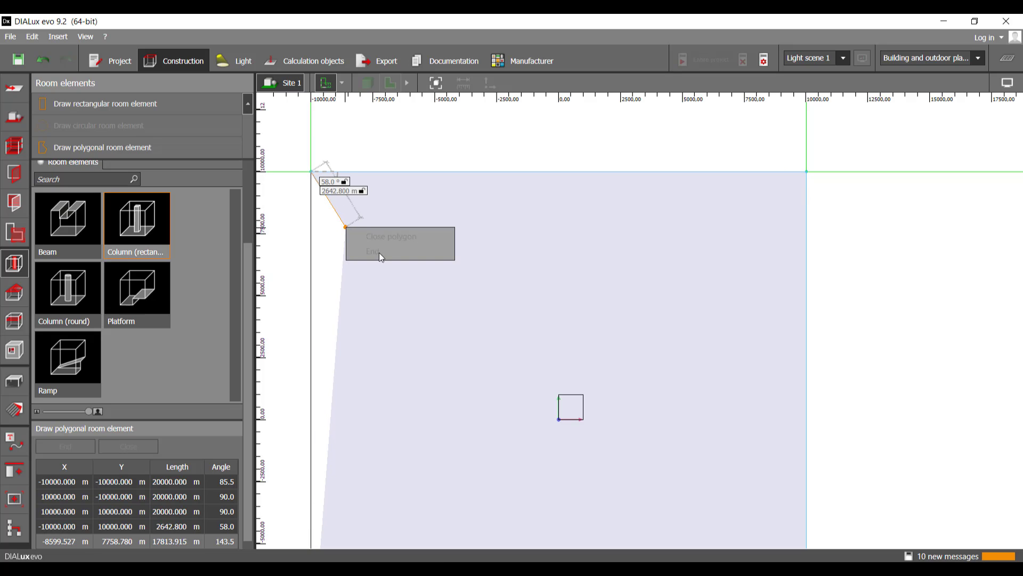
pyautogui.click(434, 297)
pyautogui.moveTo(376, 295); pyautogui.dragTo(355, 258, button='middle')
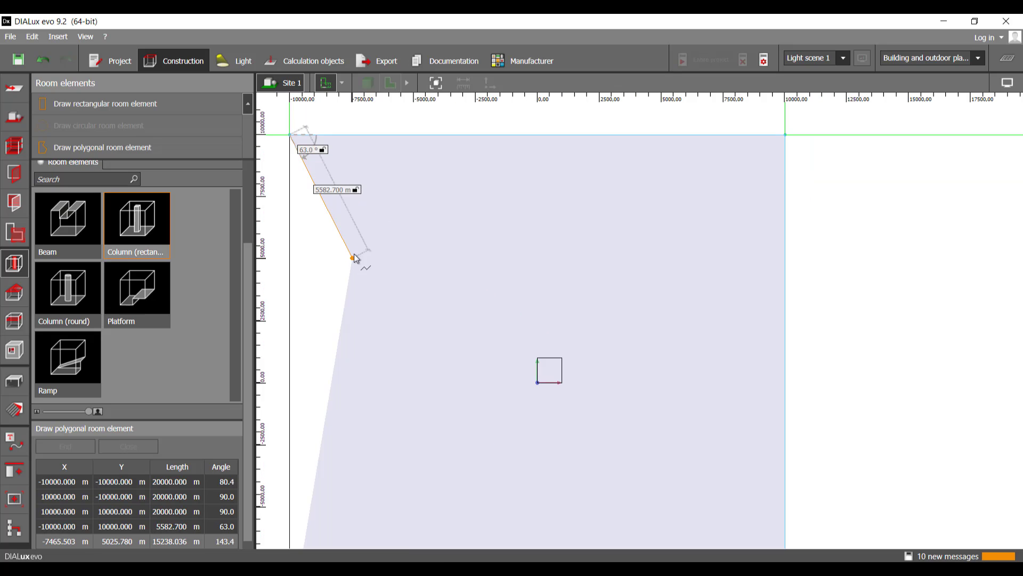
pyautogui.press('Escape')
pyautogui.click(486, 318)
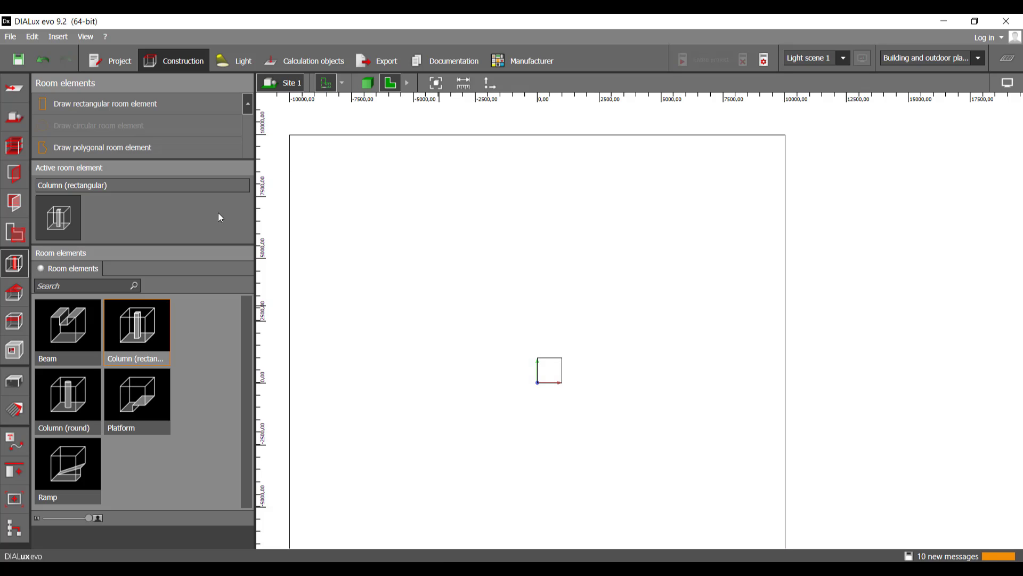
# Step: Draw a polygonal rectangular column of about 427 by 319 m from the origin inside the small floor element and dismiss the save reminder
pyautogui.click(109, 148)
pyautogui.scroll(8, 528, 368)
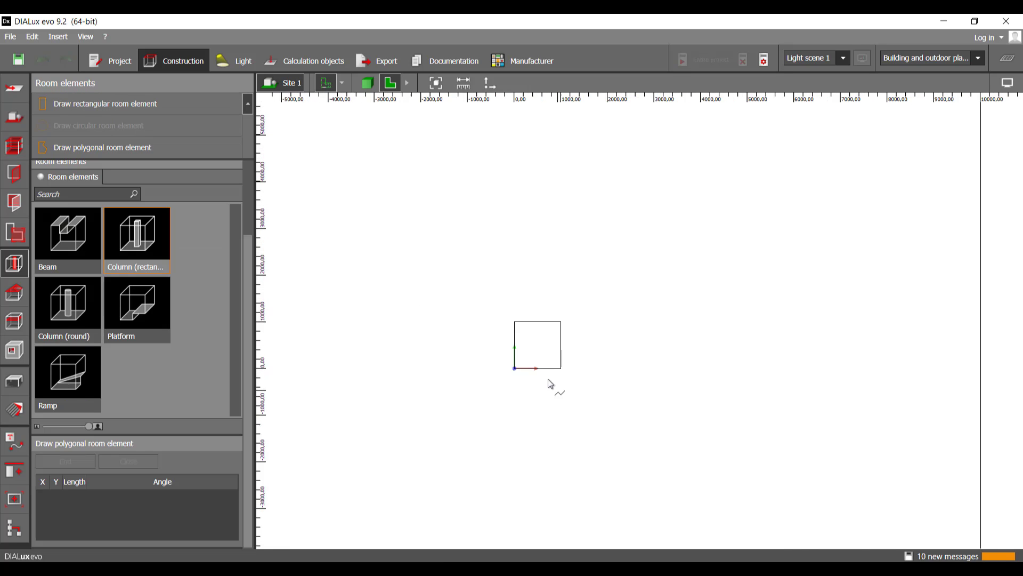
pyautogui.click(397, 358)
pyautogui.click(519, 358)
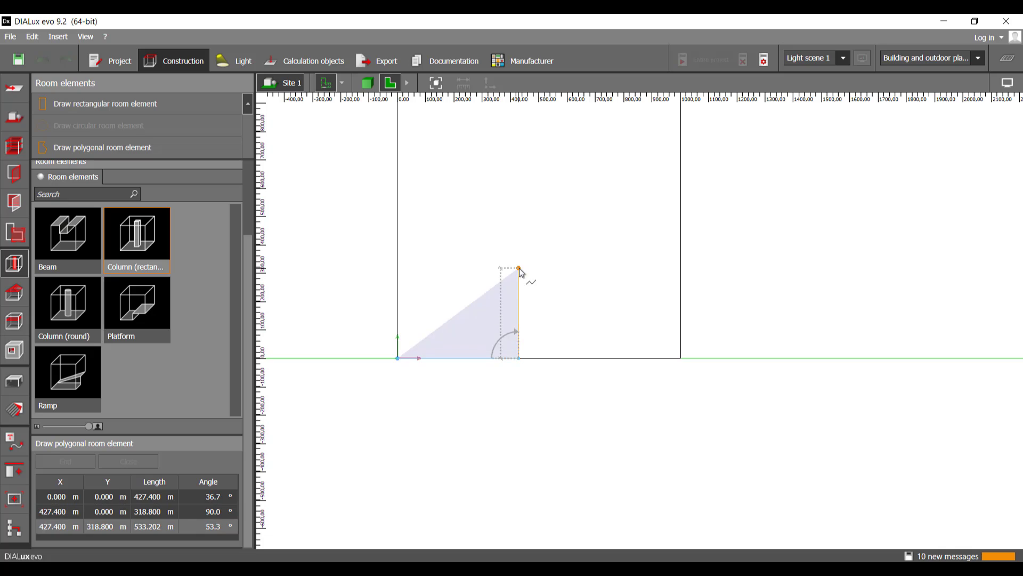
pyautogui.click(518, 267)
pyautogui.click(398, 268)
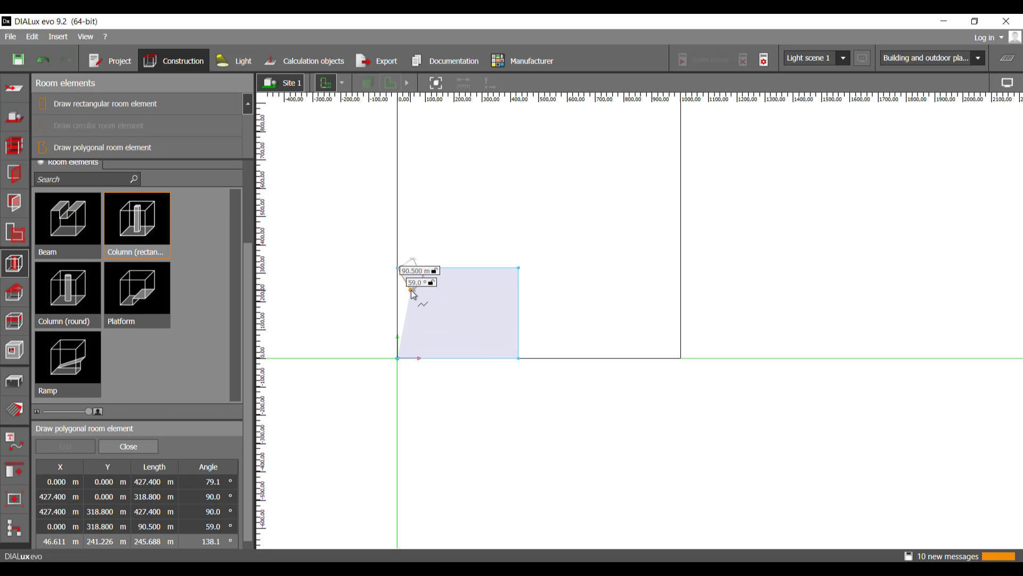
pyautogui.rightClick(412, 291)
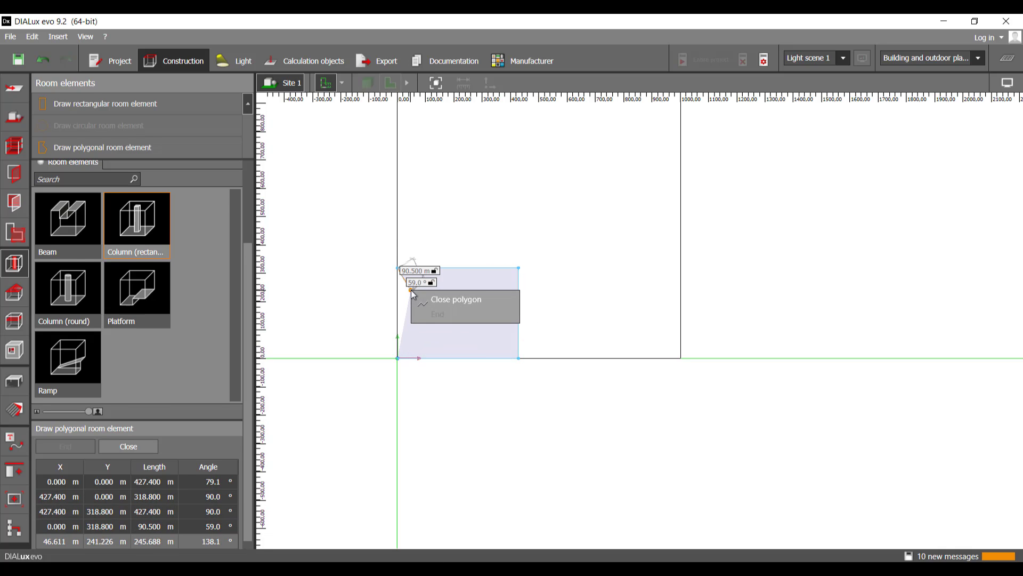
pyautogui.click(465, 302)
pyautogui.scroll(-5, 549, 320)
pyautogui.press('Return')
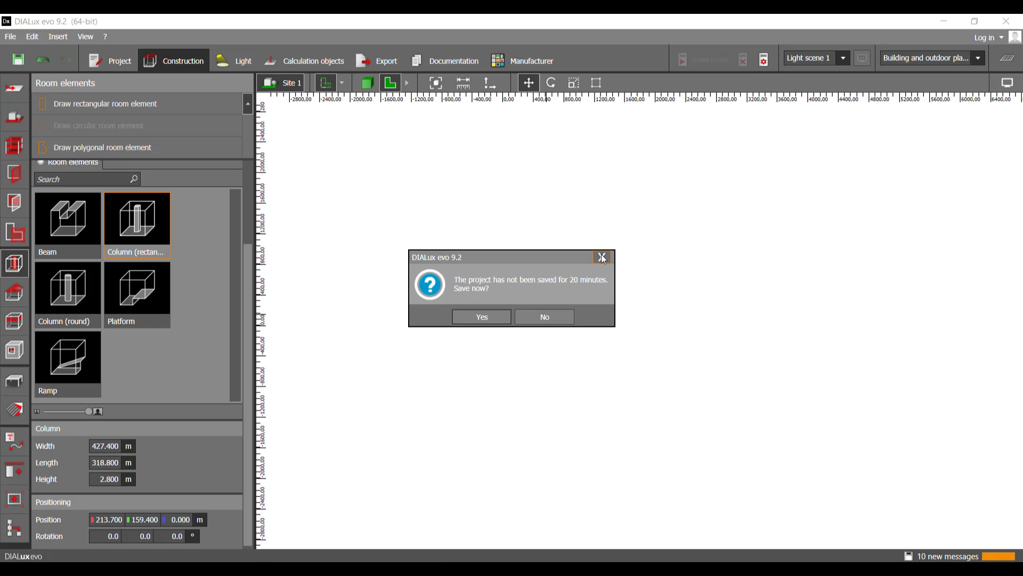
# Step: Move the column's upper-right corner to (10000, 10000) m and its upper-left corner to (-10000, 10000) m
pyautogui.click(595, 83)
pyautogui.scroll(-4, 605, 303)
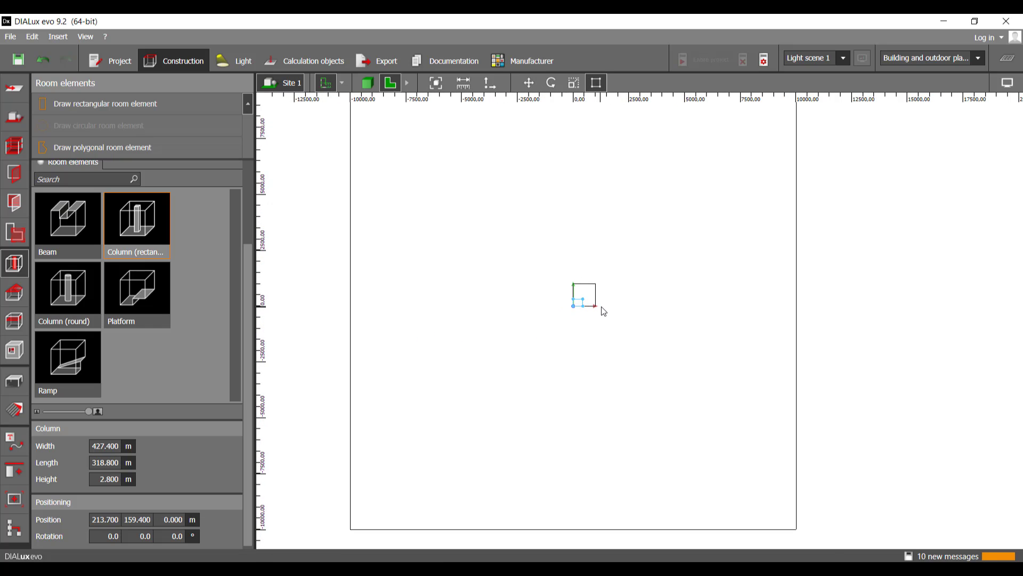
pyautogui.moveTo(601, 309); pyautogui.dragTo(567, 348, button='middle')
pyautogui.moveTo(548, 337); pyautogui.dragTo(761, 121)
pyautogui.click(761, 122)
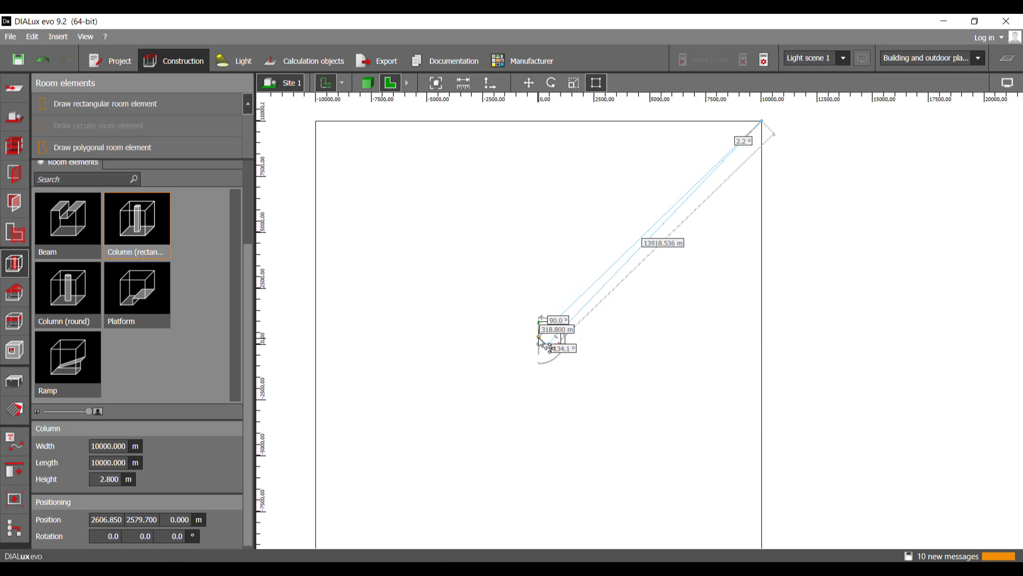
pyautogui.moveTo(359, 155); pyautogui.dragTo(316, 121)
# Step: Move the column's two lower corners onto the large floor element's lower corners at (10000, -10000) m and (-10000, -10000) m
pyautogui.moveTo(530, 354); pyautogui.dragTo(636, 236, button='middle')
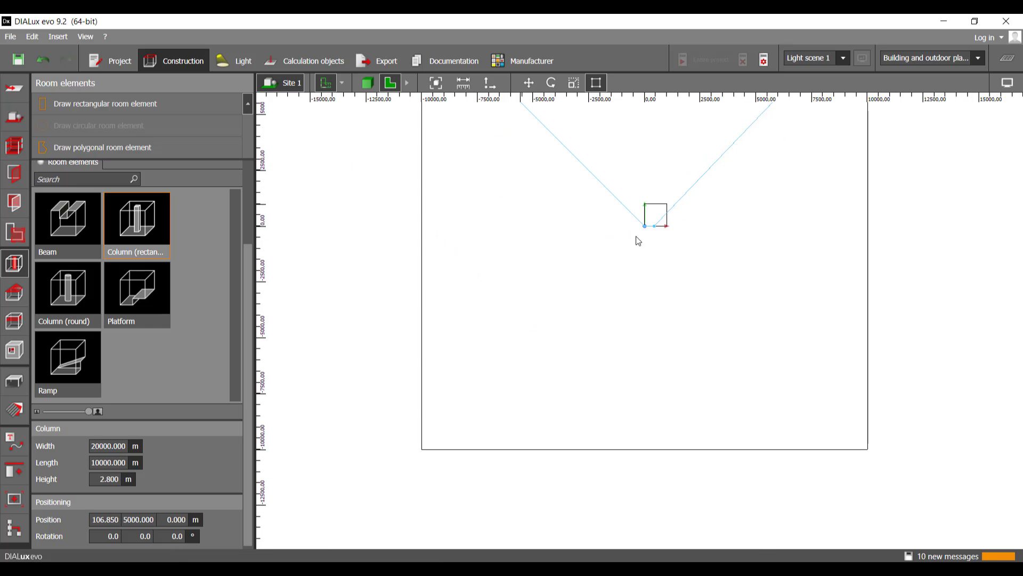
pyautogui.moveTo(645, 227); pyautogui.dragTo(872, 453)
pyautogui.moveTo(723, 472); pyautogui.dragTo(627, 485, button='middle')
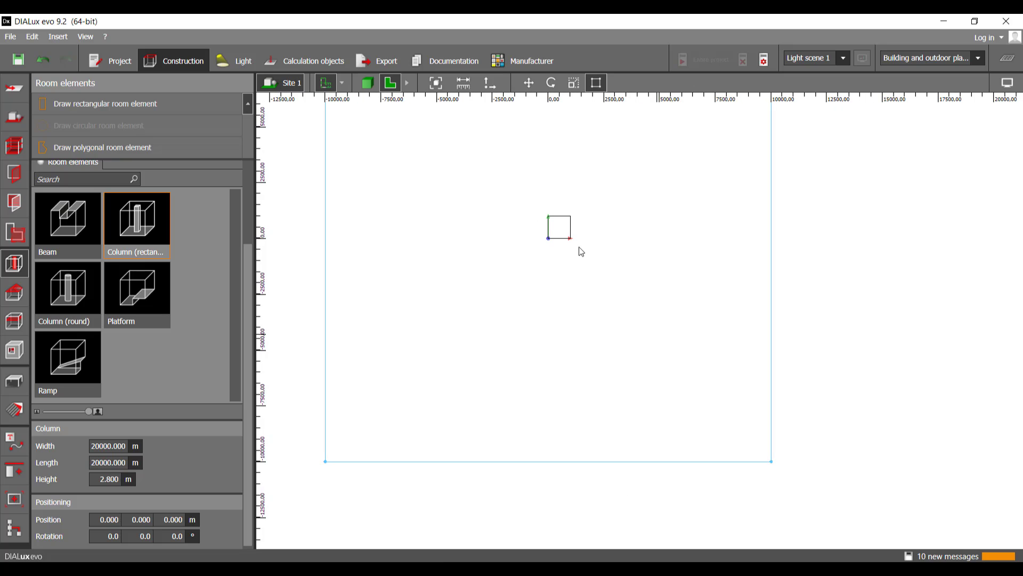
# Step: Show the entire scene in 3D and scale the column's height up to about 8636 m
pyautogui.click(367, 82)
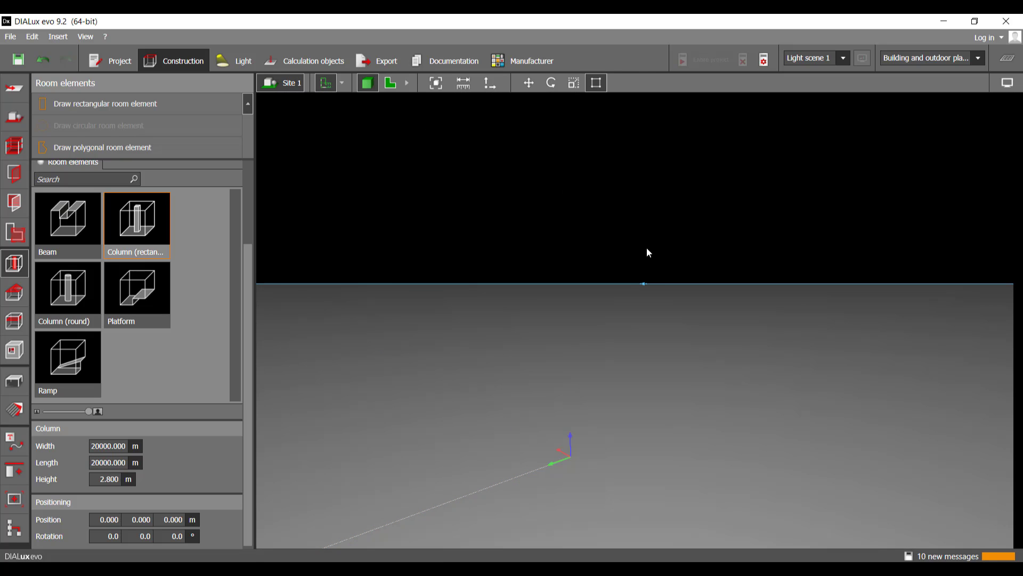
pyautogui.scroll(-6, 643, 314)
pyautogui.moveTo(641, 332); pyautogui.dragTo(597, 338, button='right')
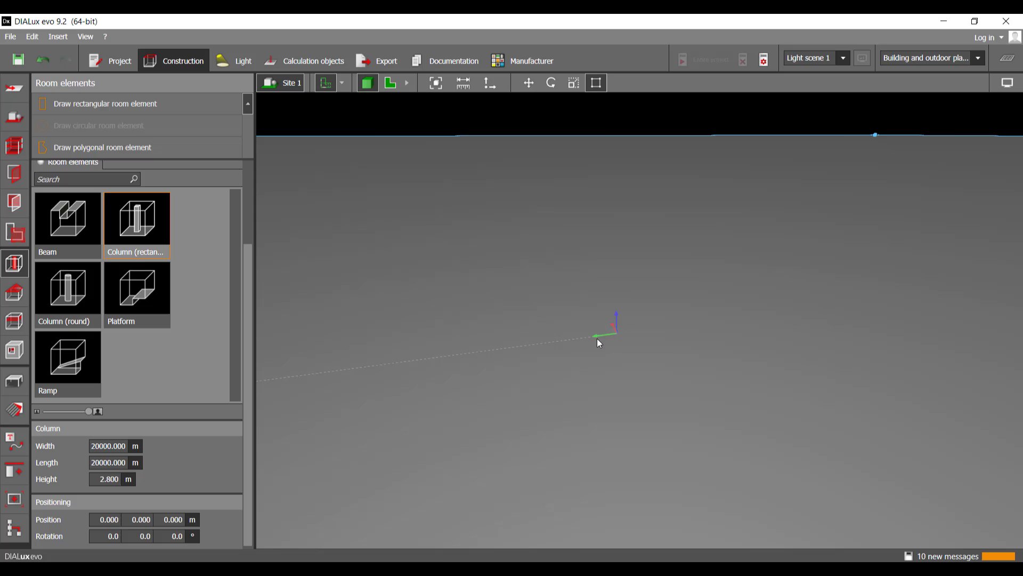
pyautogui.click(437, 86)
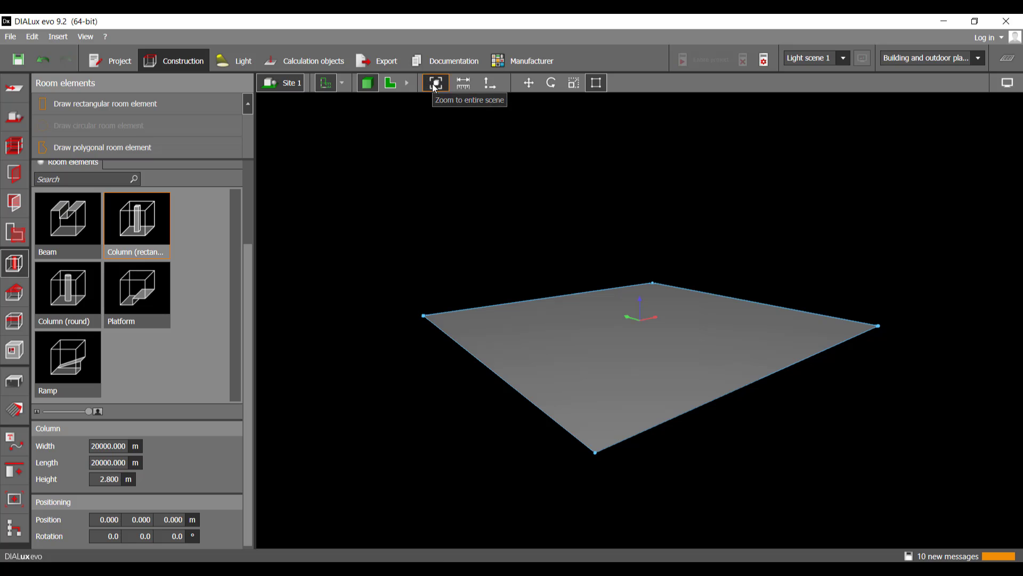
pyautogui.click(573, 83)
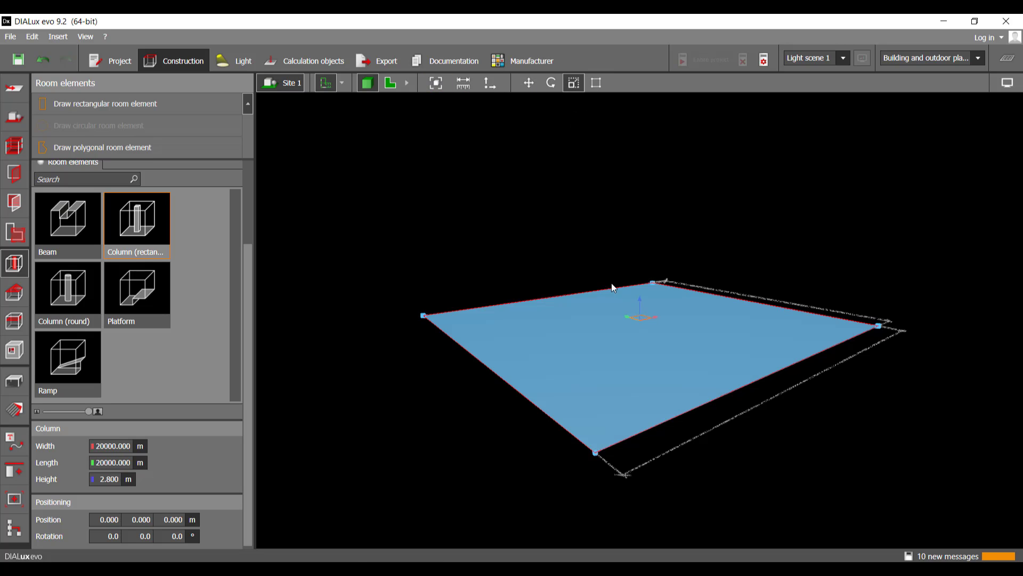
pyautogui.moveTo(635, 329); pyautogui.dragTo(654, 171)
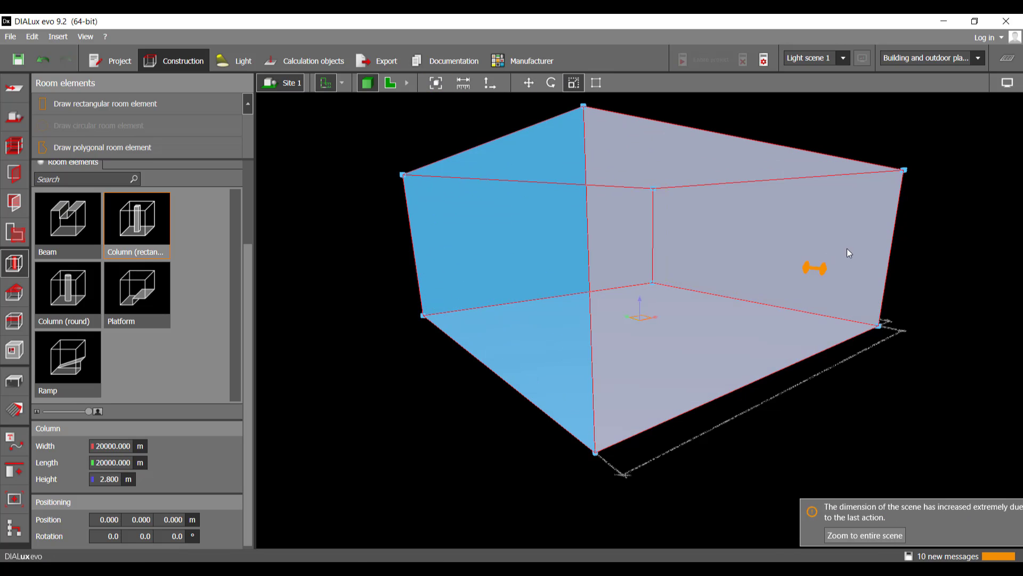
# Step: Inspect the enlarged column from several angles and delete it from the site
pyautogui.moveTo(993, 258); pyautogui.dragTo(947, 279, button='right')
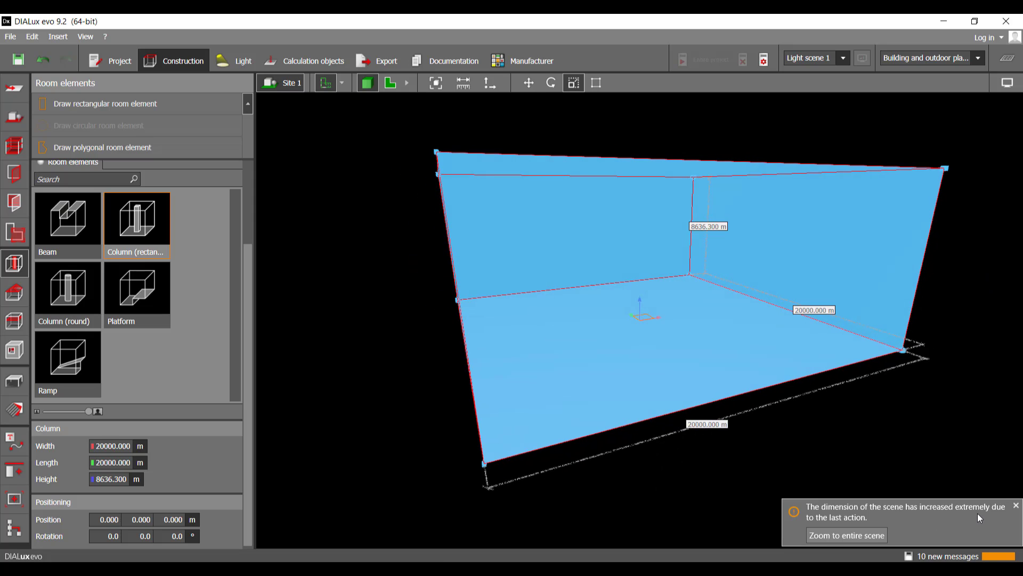
pyautogui.moveTo(918, 430); pyautogui.dragTo(824, 449)
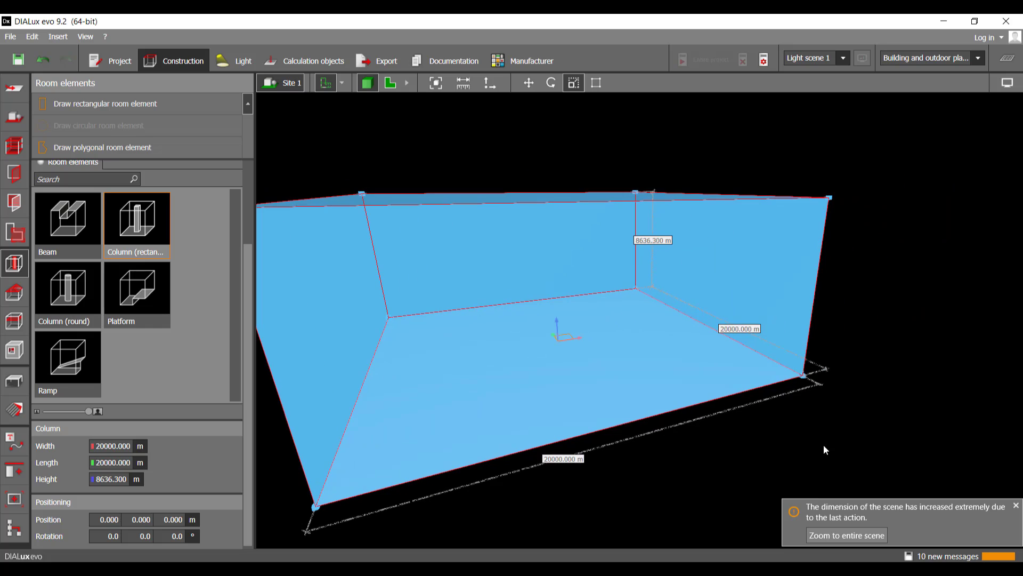
pyautogui.moveTo(679, 457); pyautogui.dragTo(872, 432)
pyautogui.click(872, 432)
pyautogui.moveTo(767, 417); pyautogui.dragTo(682, 325)
pyautogui.click(684, 329)
pyautogui.press('Delete')
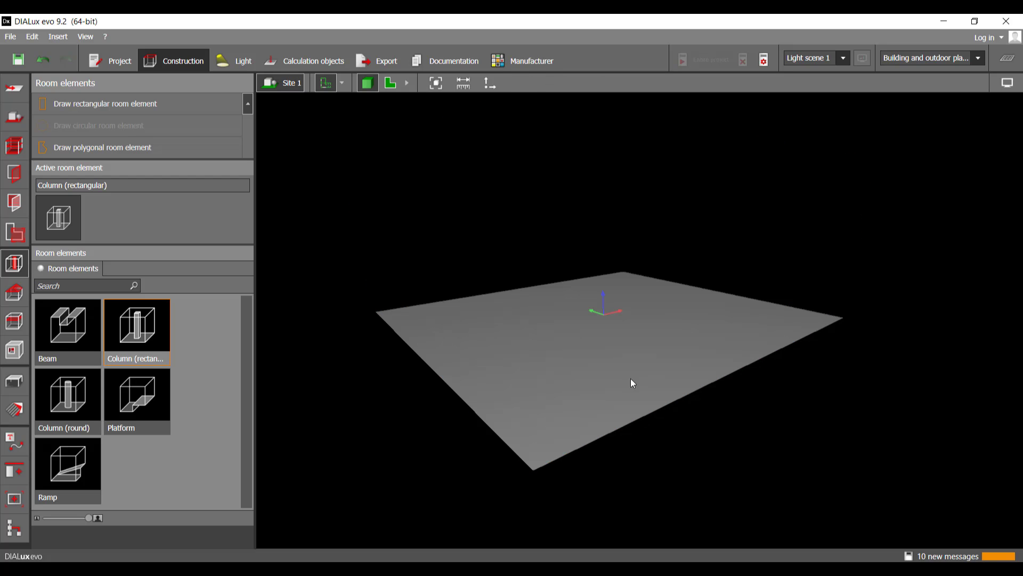
# Step: Delete the 20000 by 20000 m floor element
pyautogui.click(563, 358)
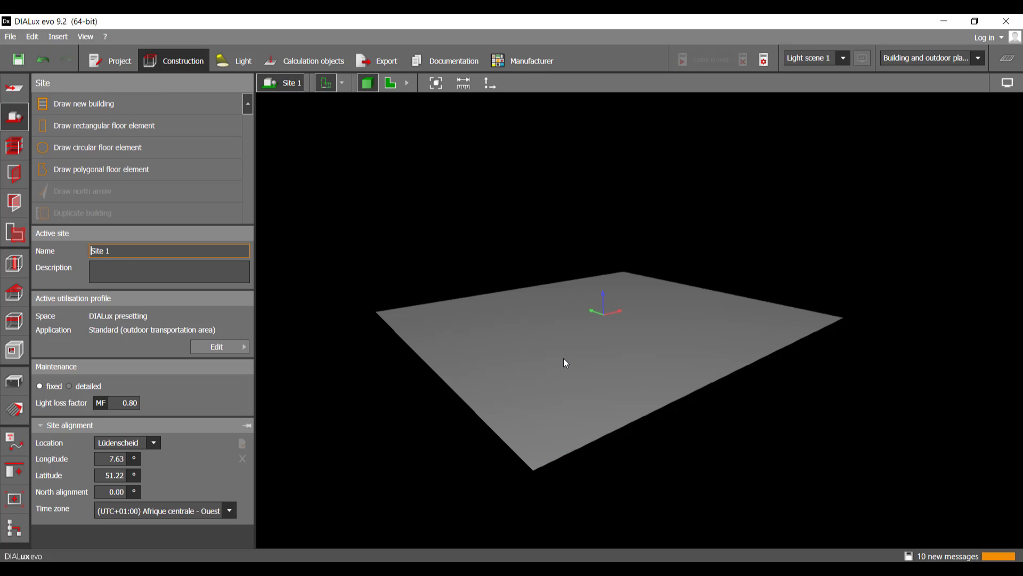
pyautogui.click(564, 346)
pyautogui.press('Delete')
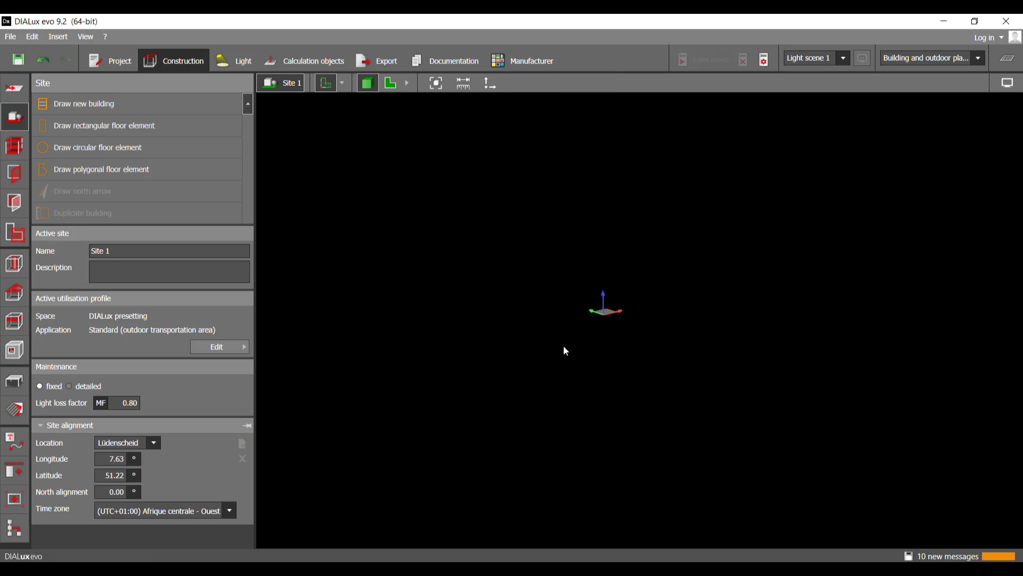
# Step: Examine the remaining floor element in 3D and return to the floor plan fitted to the entire scene
pyautogui.click(436, 85)
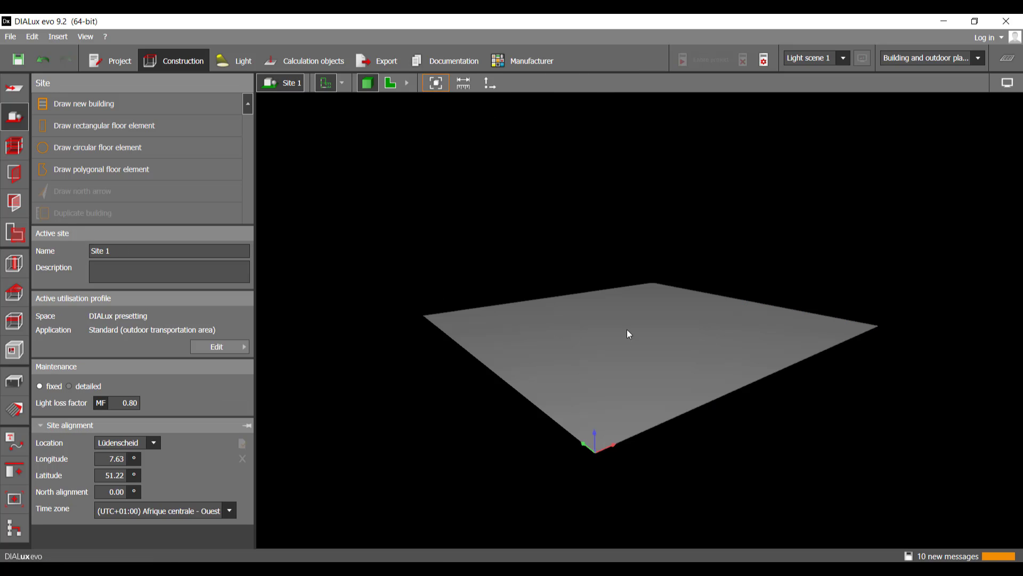
pyautogui.moveTo(638, 347); pyautogui.dragTo(620, 454, button='right')
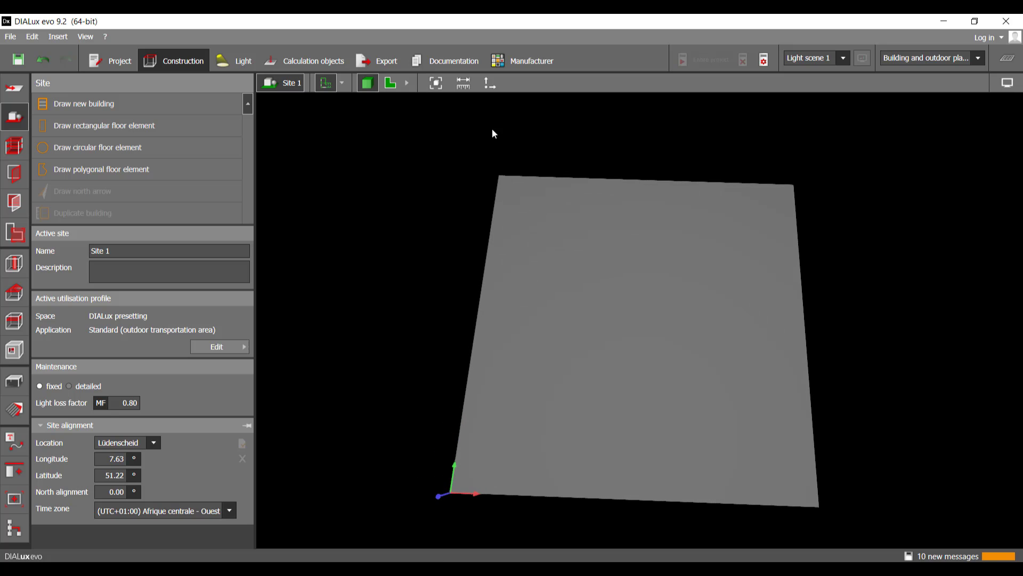
pyautogui.click(397, 88)
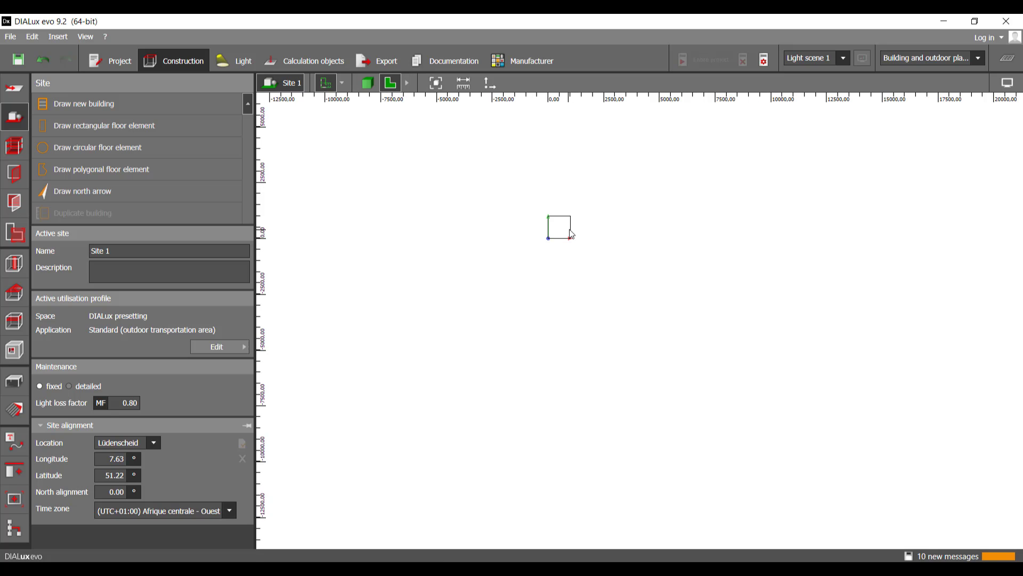
pyautogui.click(436, 83)
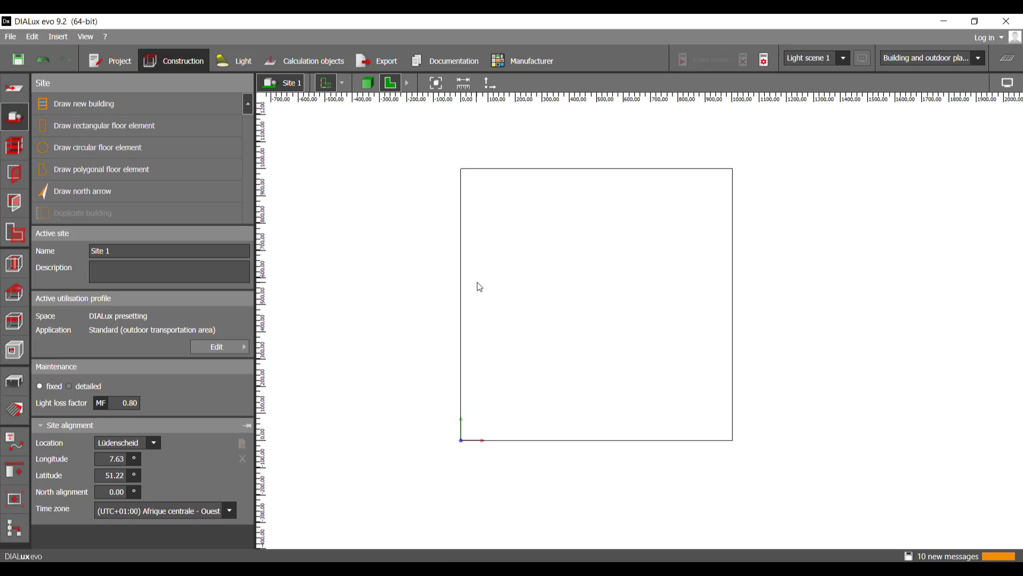
# Step: Start drawing an extrusion body at the floor element's corner on the origin, with a first edge of about 0.002 m along the X axis
pyautogui.scroll(5, 512, 367)
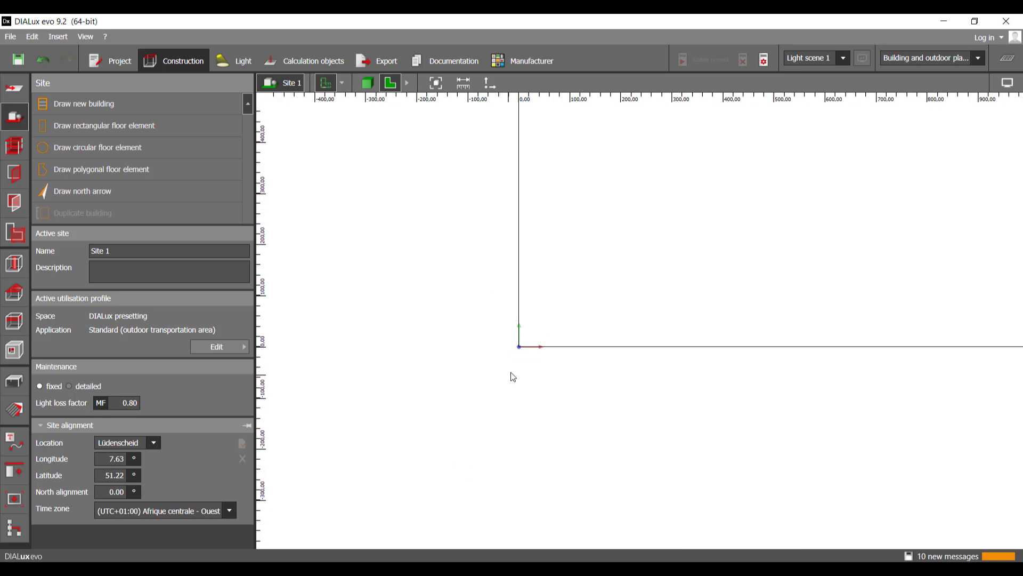
pyautogui.scroll(10, 512, 362)
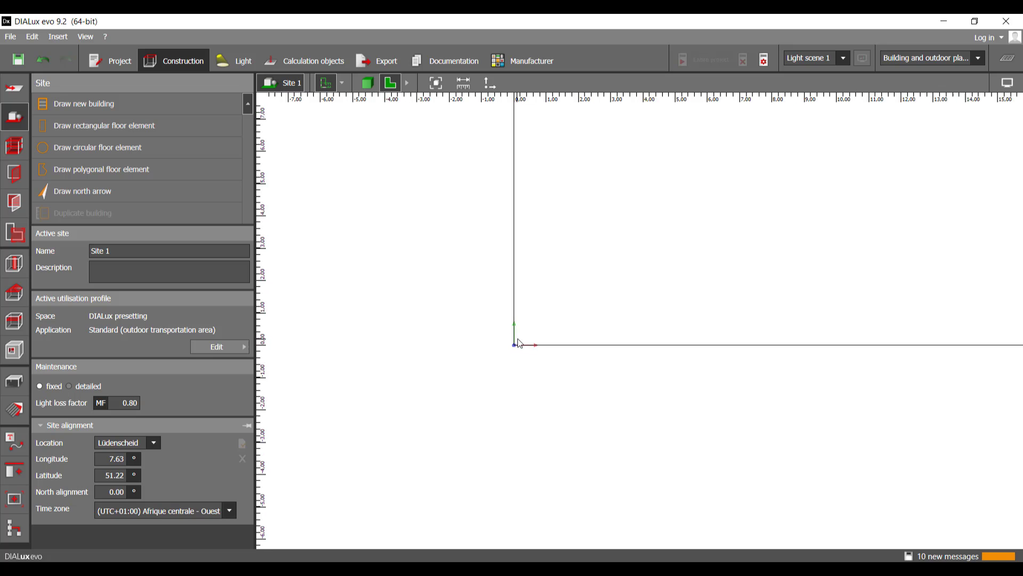
pyautogui.scroll(5, 511, 387)
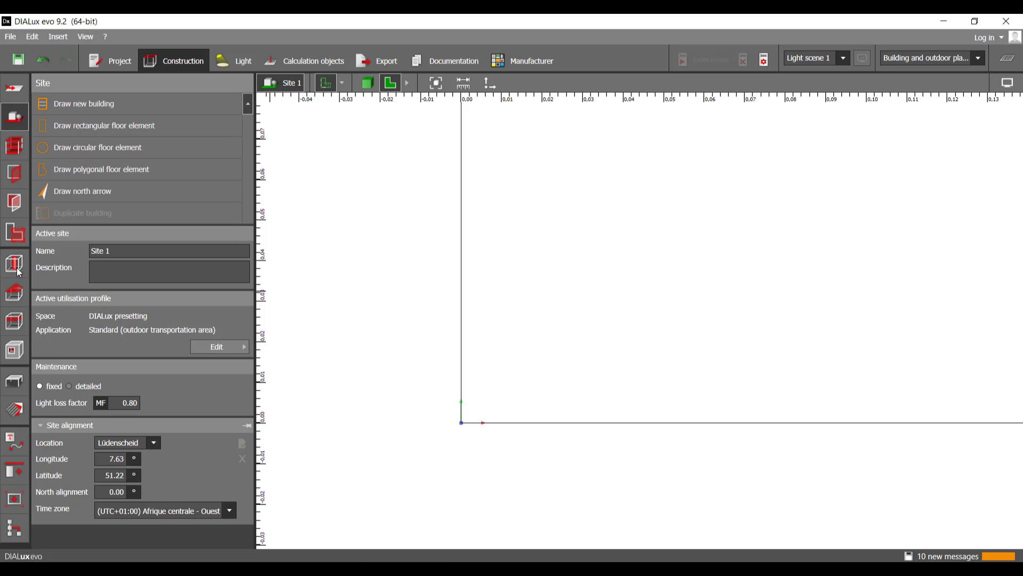
pyautogui.click(14, 381)
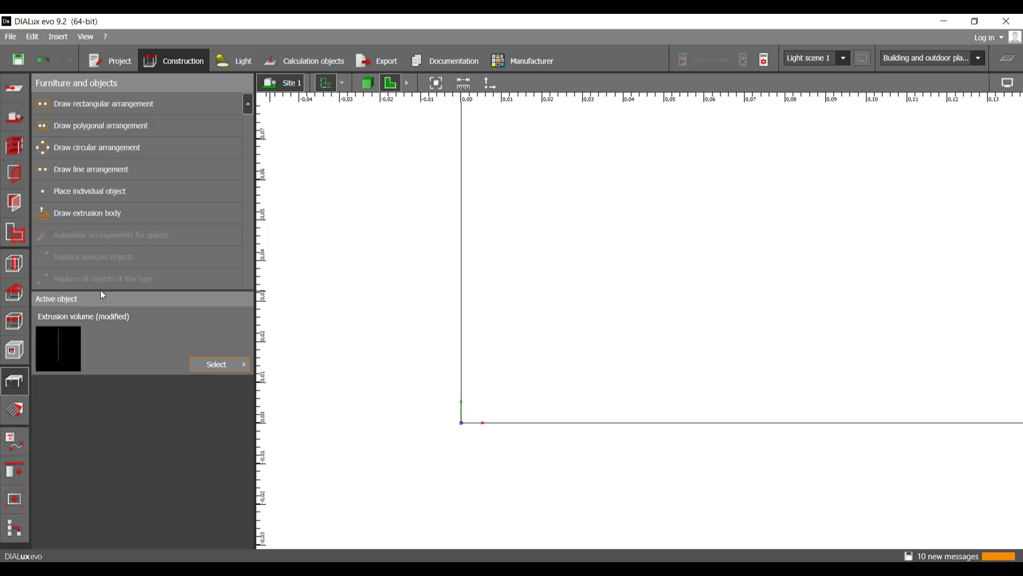
pyautogui.click(116, 218)
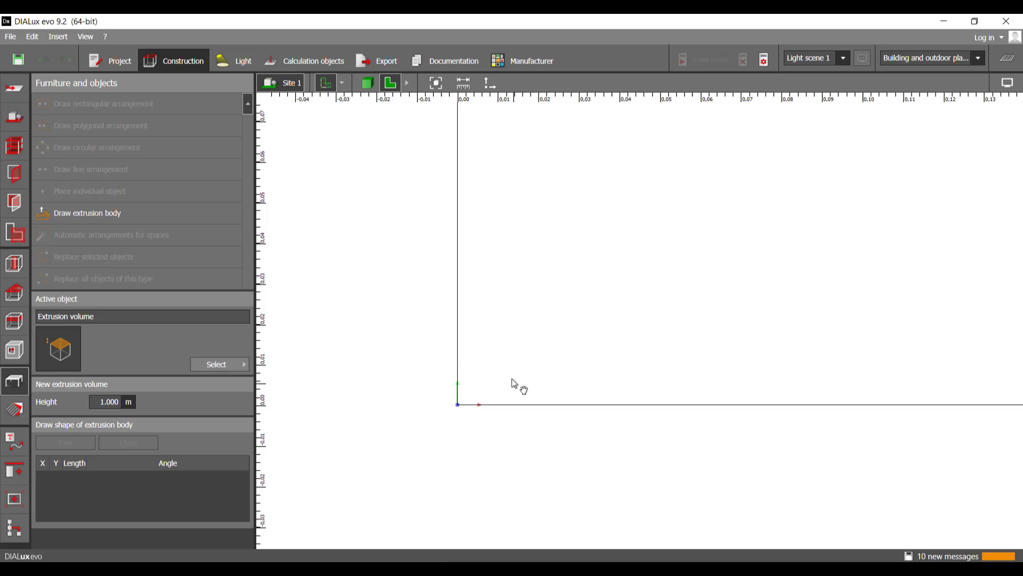
pyautogui.click(459, 401)
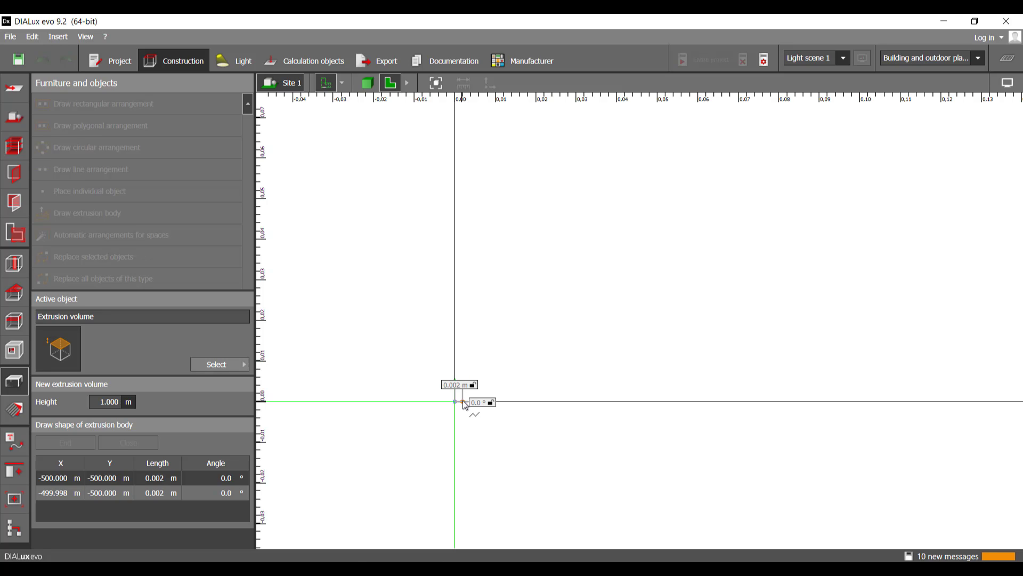
pyautogui.click(465, 403)
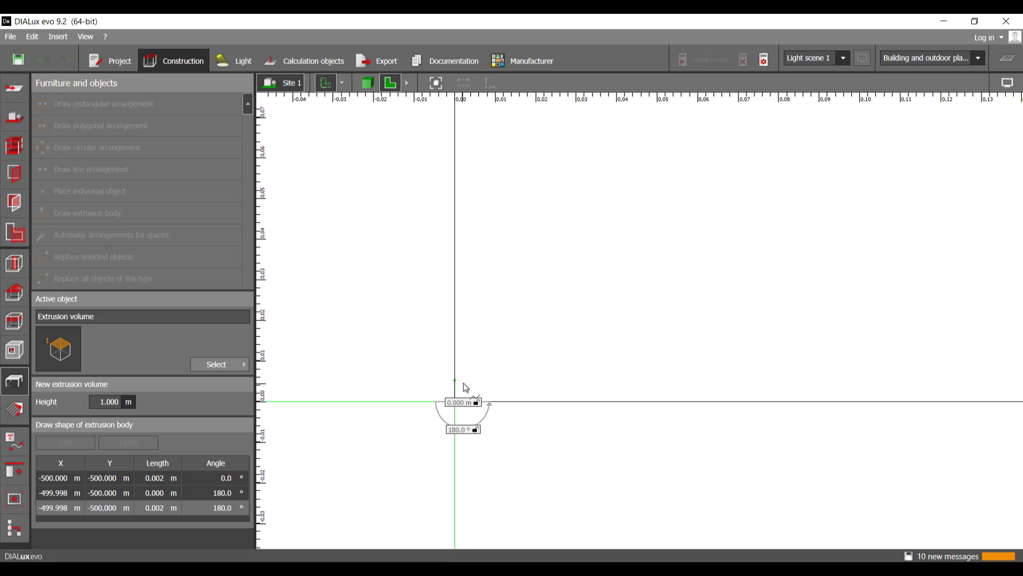
# Step: Add a second edge 0.010 m long to the extrusion outline, at 90° to the first edge
pyautogui.press('Tab')
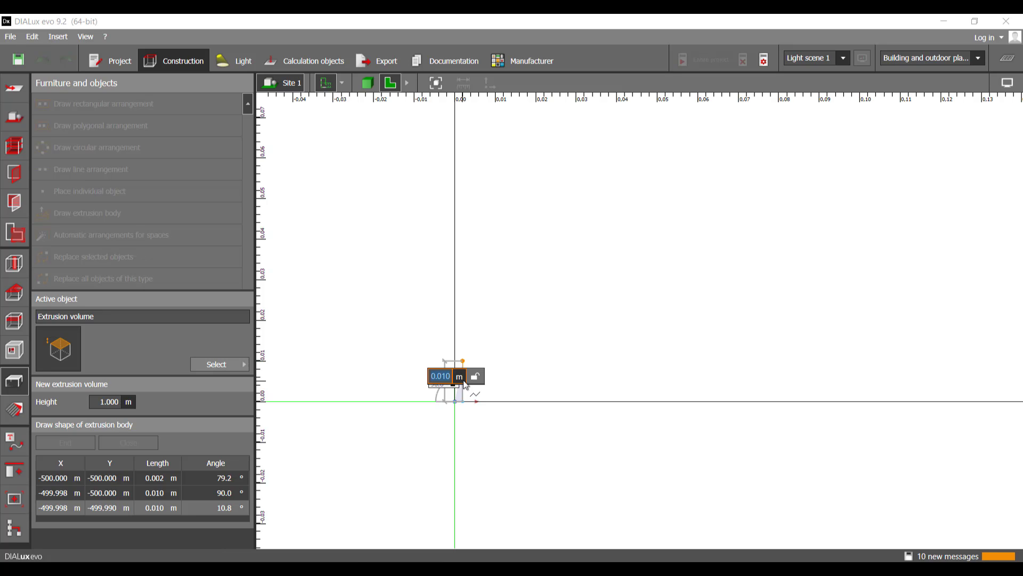
pyautogui.write('.002')
pyautogui.press('Tab')
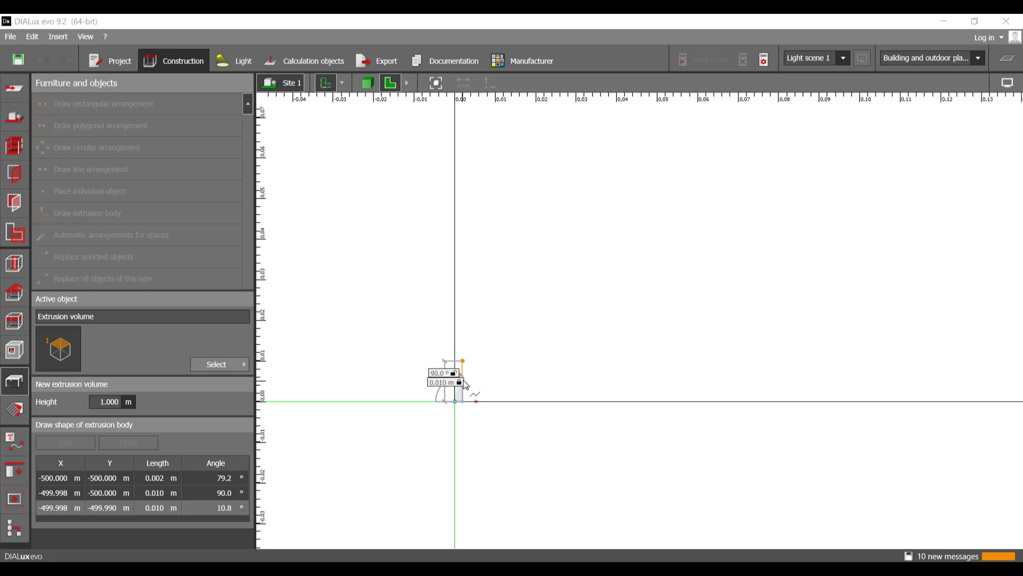
pyautogui.press('Return')
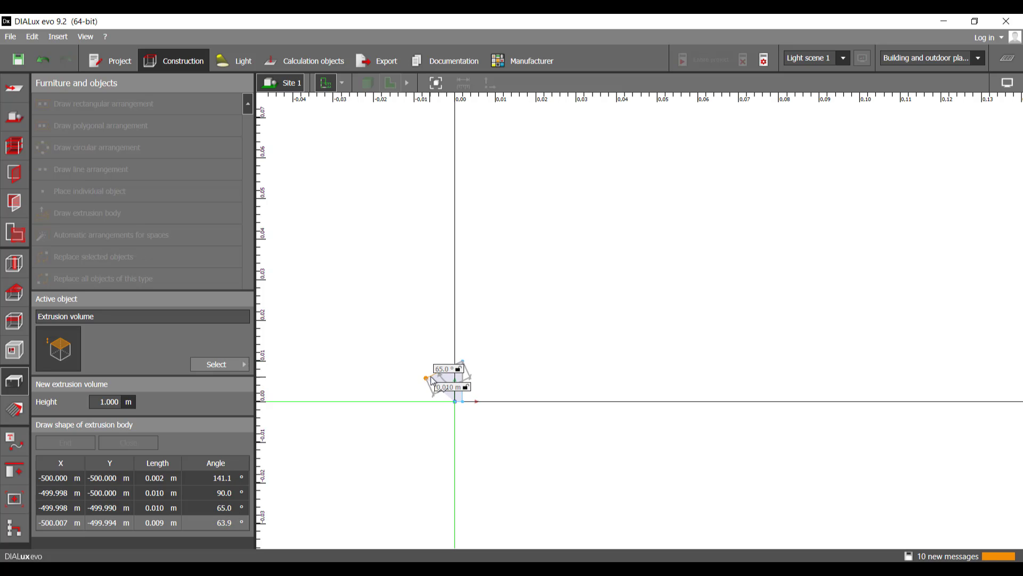
# Step: Try to close the outline, and add a third edge about 0.002 m long back to the floor's vertical edge
pyautogui.rightClick(433, 380)
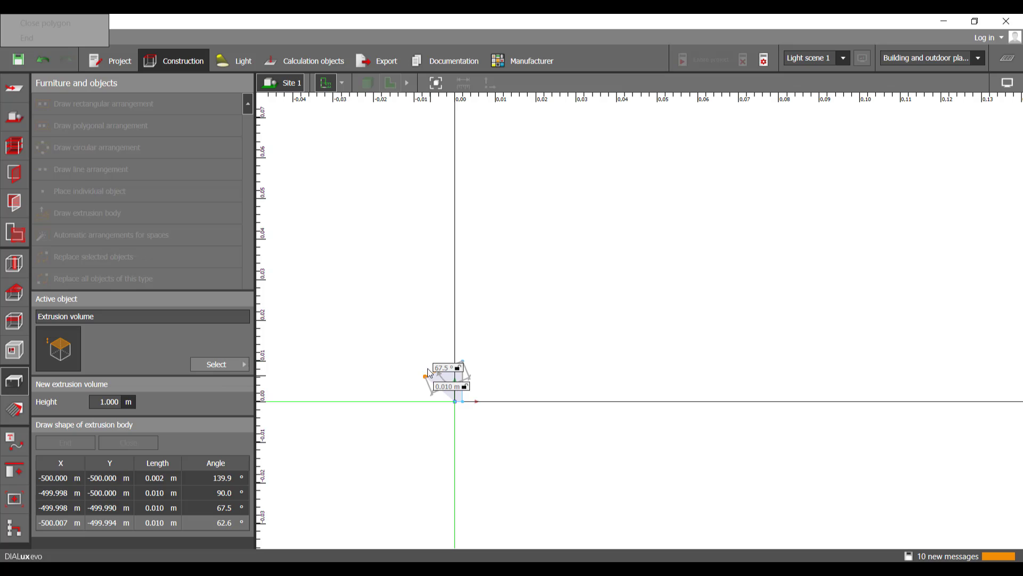
pyautogui.moveTo(414, 341); pyautogui.dragTo(452, 342, button='middle')
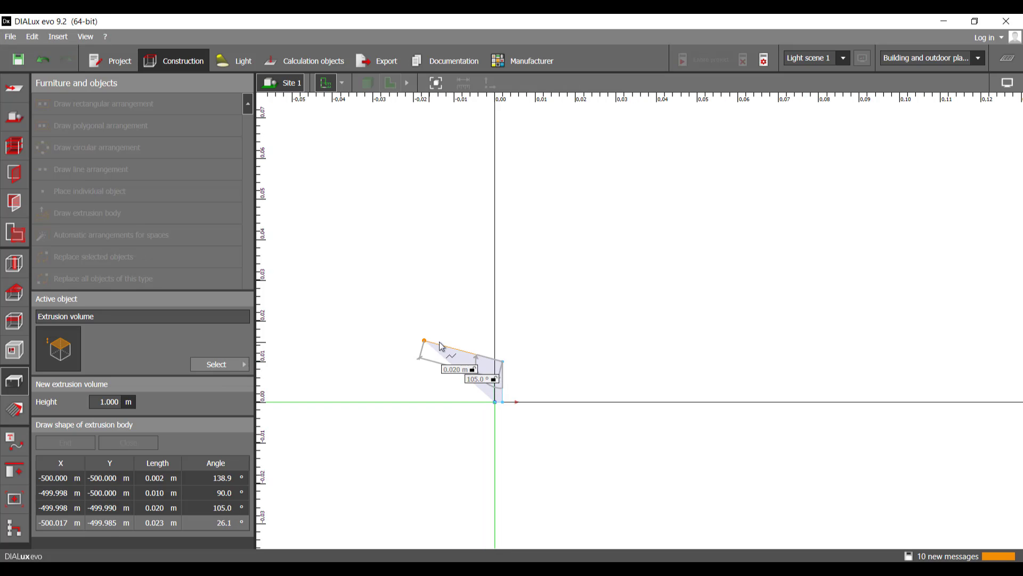
pyautogui.rightClick(446, 340)
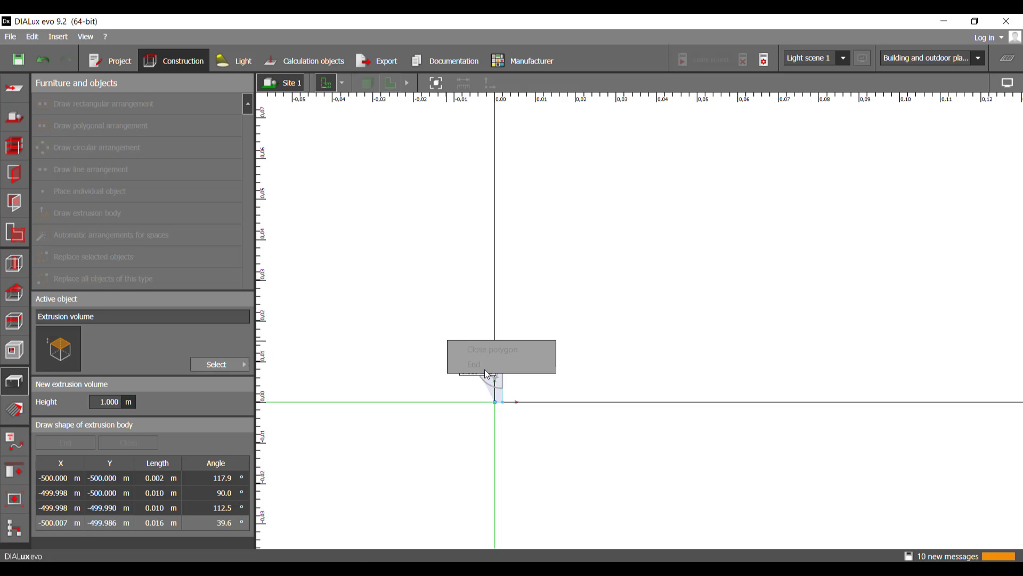
pyautogui.moveTo(468, 391); pyautogui.dragTo(490, 392, button='middle')
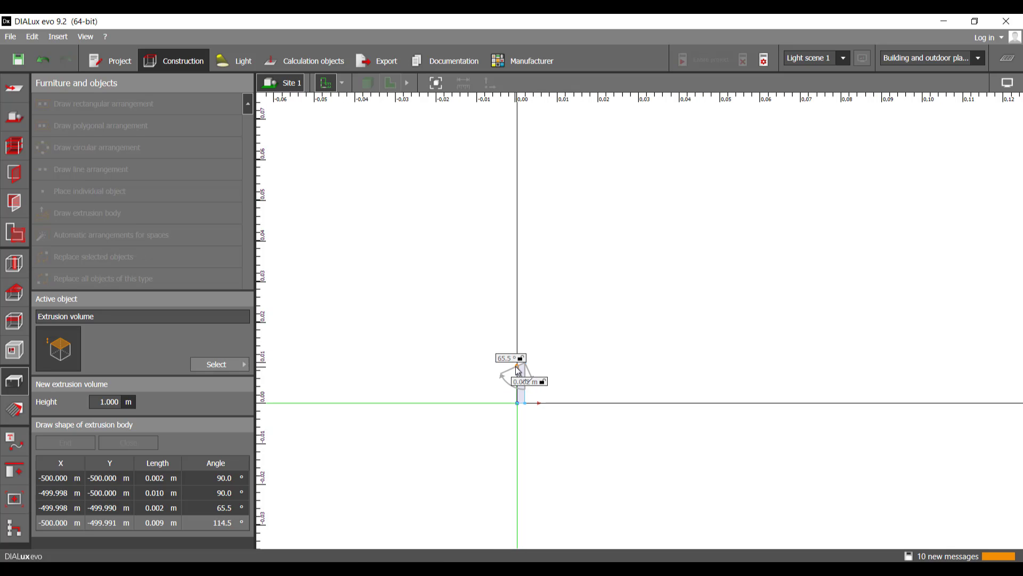
pyautogui.click(517, 365)
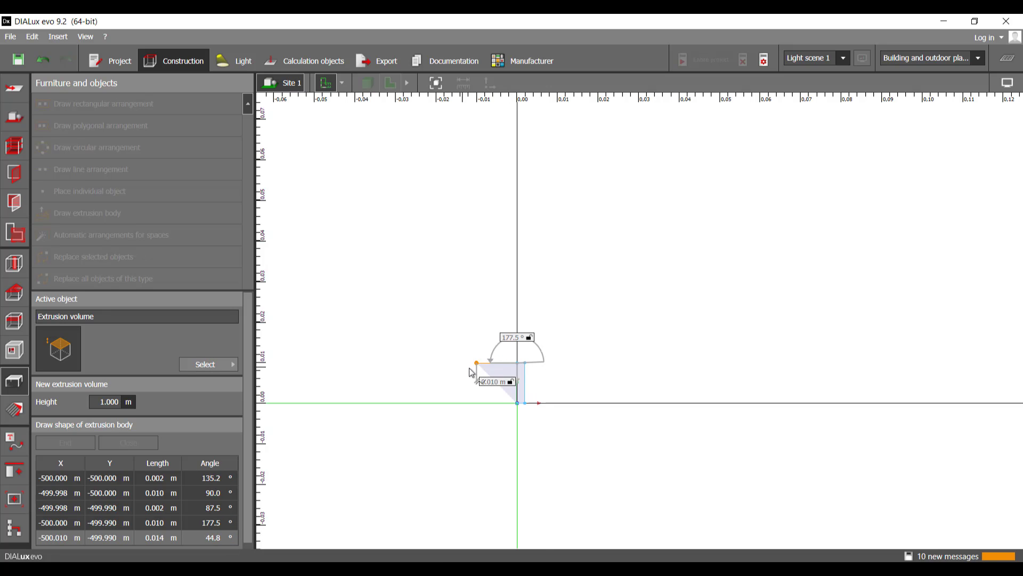
# Step: Extend the extrusion outline around the origin with six edges of about 0.31, 0.38, 0.37, 0.25, 0.35 and 0.20 m
pyautogui.scroll(-6, 491, 367)
pyautogui.scroll(-1, 503, 402)
pyautogui.moveTo(502, 402); pyautogui.dragTo(639, 374, button='middle')
pyautogui.scroll(-1, 639, 374)
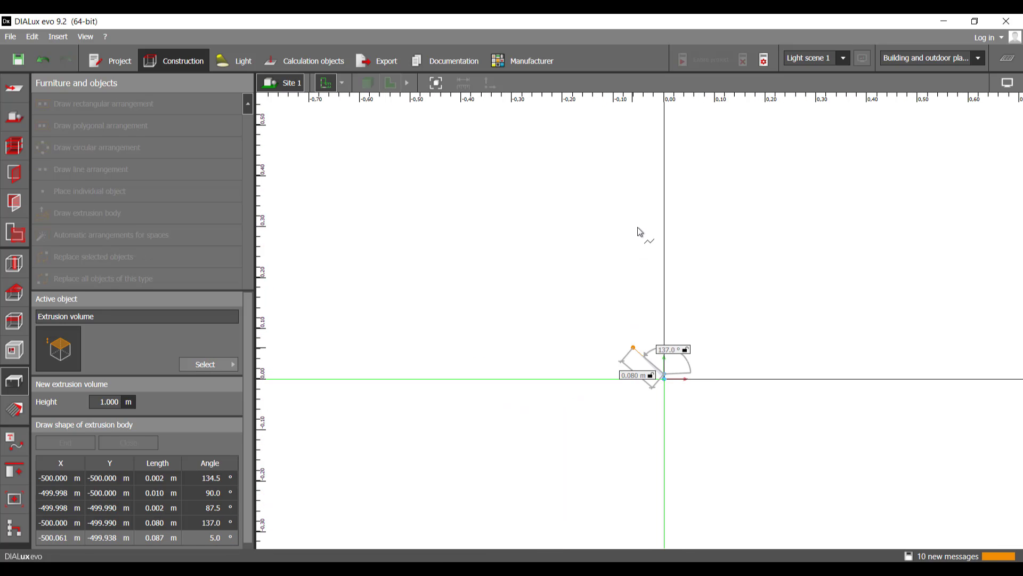
pyautogui.click(638, 218)
pyautogui.click(450, 260)
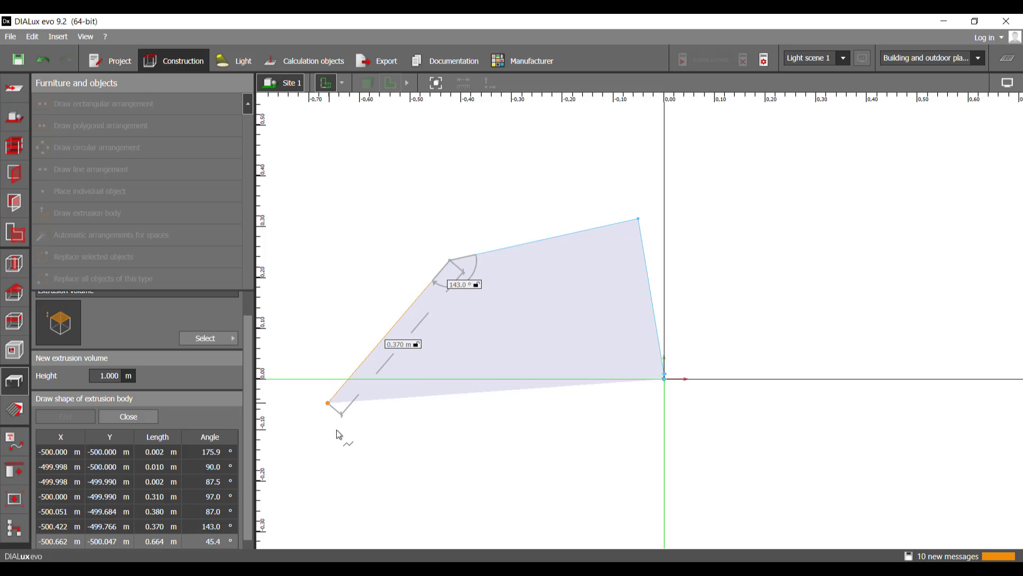
pyautogui.click(327, 403)
pyautogui.click(412, 498)
pyautogui.click(587, 530)
pyautogui.moveTo(627, 516); pyautogui.dragTo(615, 490, button='middle')
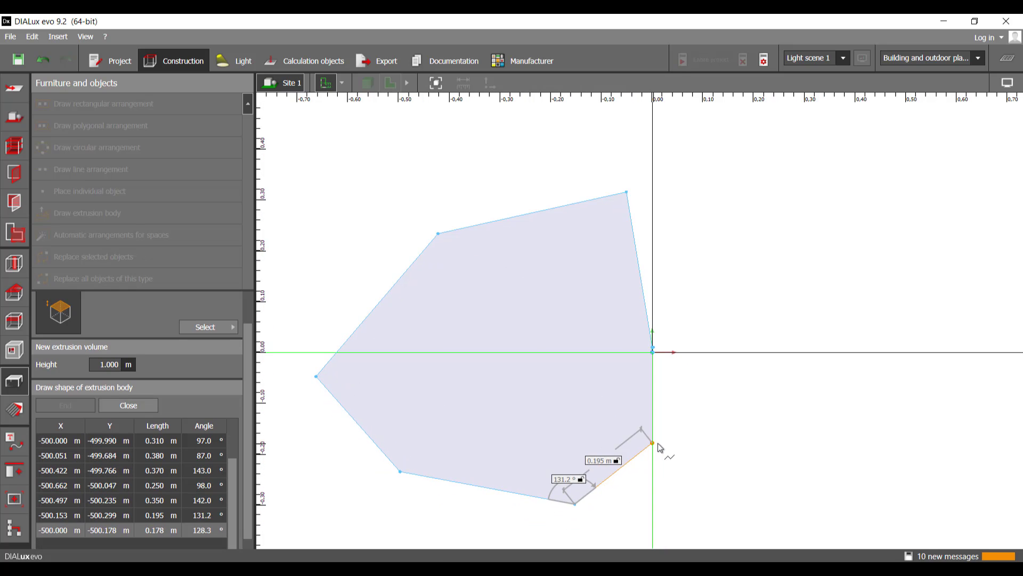
pyautogui.click(669, 470)
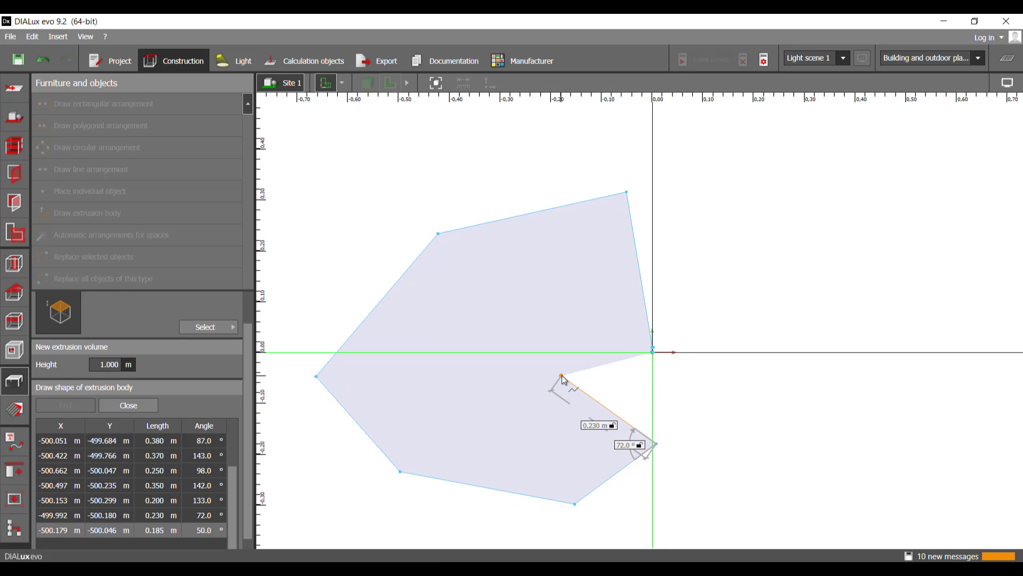
# Step: Close the polygon to create the extrusion volume and examine its tiny corner section at the origin
pyautogui.rightClick(562, 378)
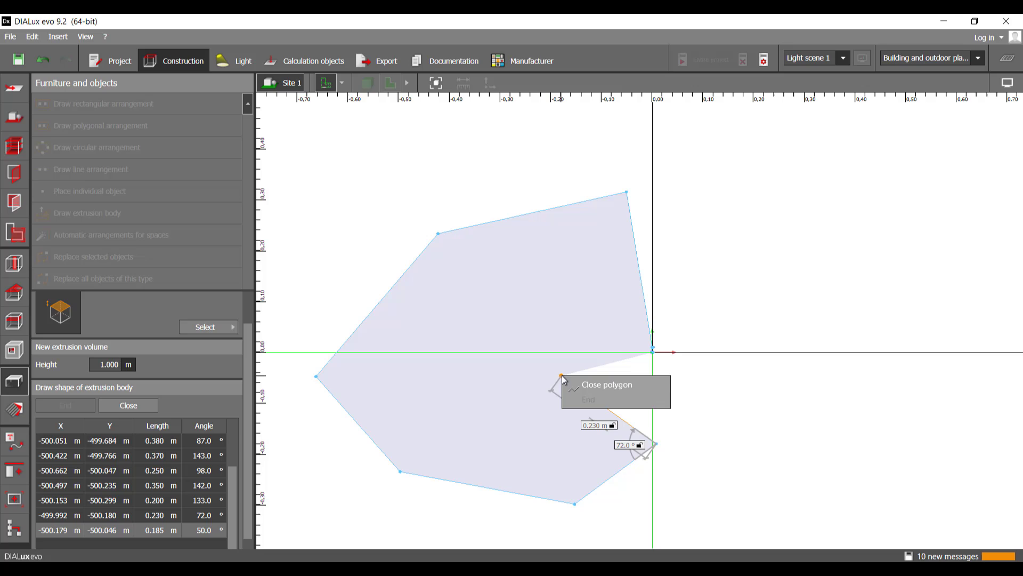
pyautogui.click(620, 384)
pyautogui.moveTo(616, 387); pyautogui.dragTo(655, 365, button='right')
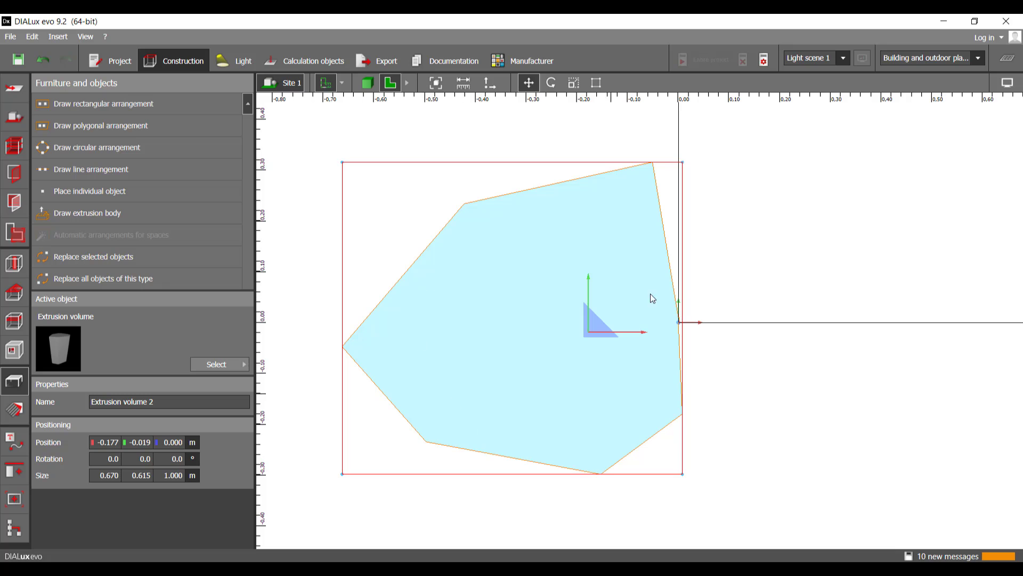
pyautogui.scroll(10, 689, 285)
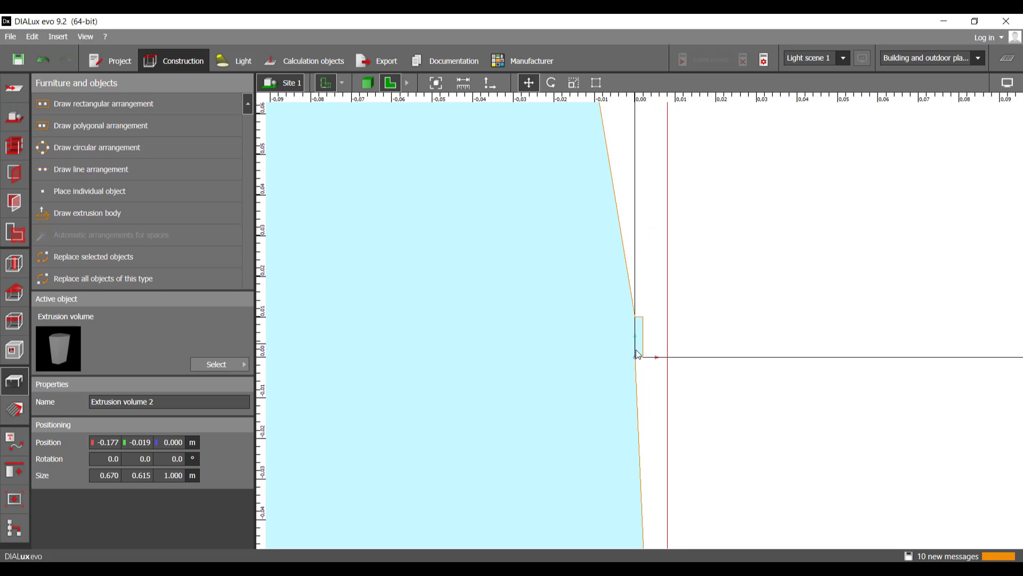
pyautogui.scroll(-10, 637, 354)
pyautogui.moveTo(695, 340); pyautogui.dragTo(754, 338, button='middle')
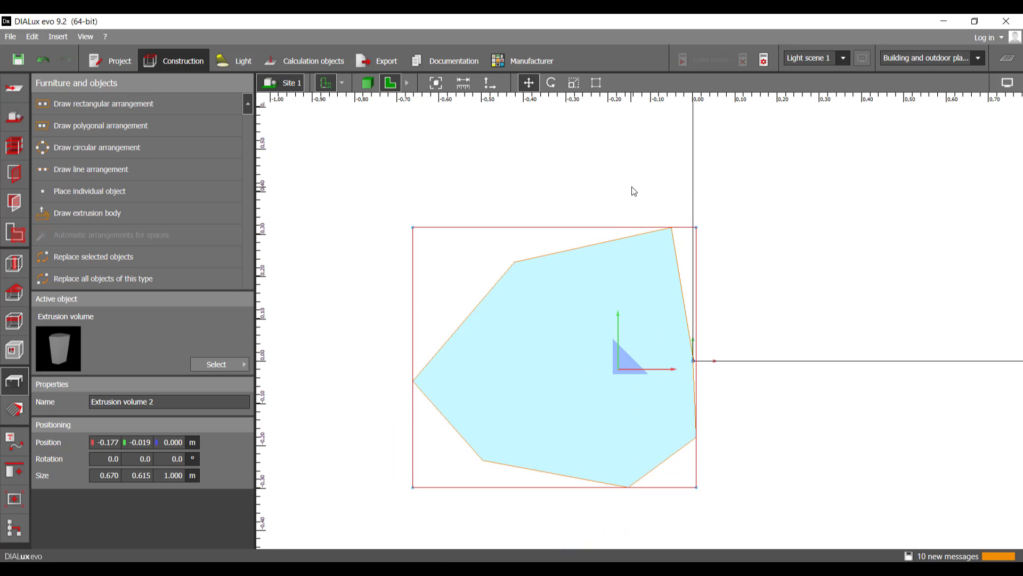
# Step: Edit the extrusion volume's polygon and delete its two upper outer points, the far-left point and the lower-left point
pyautogui.click(597, 84)
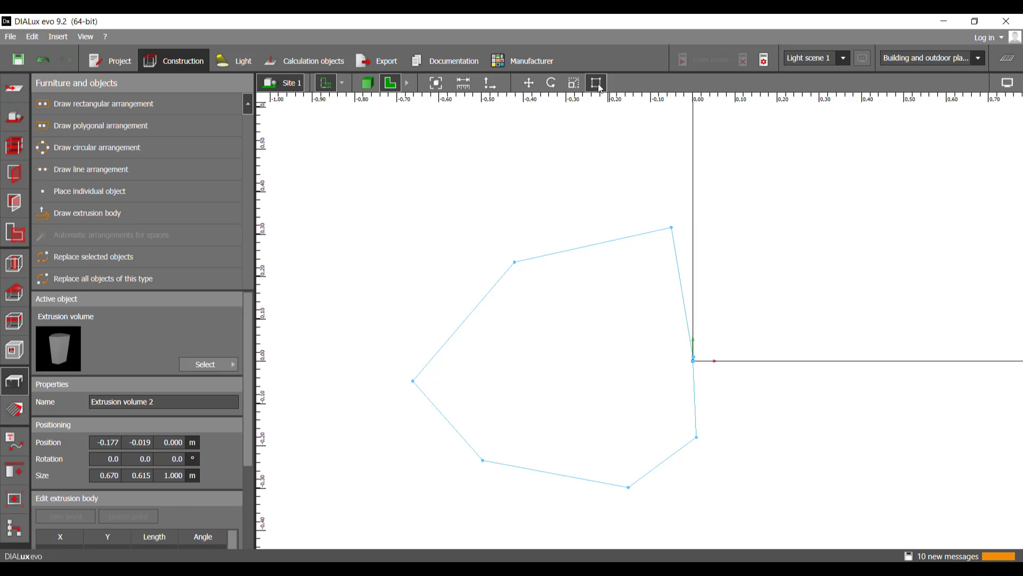
pyautogui.rightClick(672, 232)
pyautogui.click(706, 254)
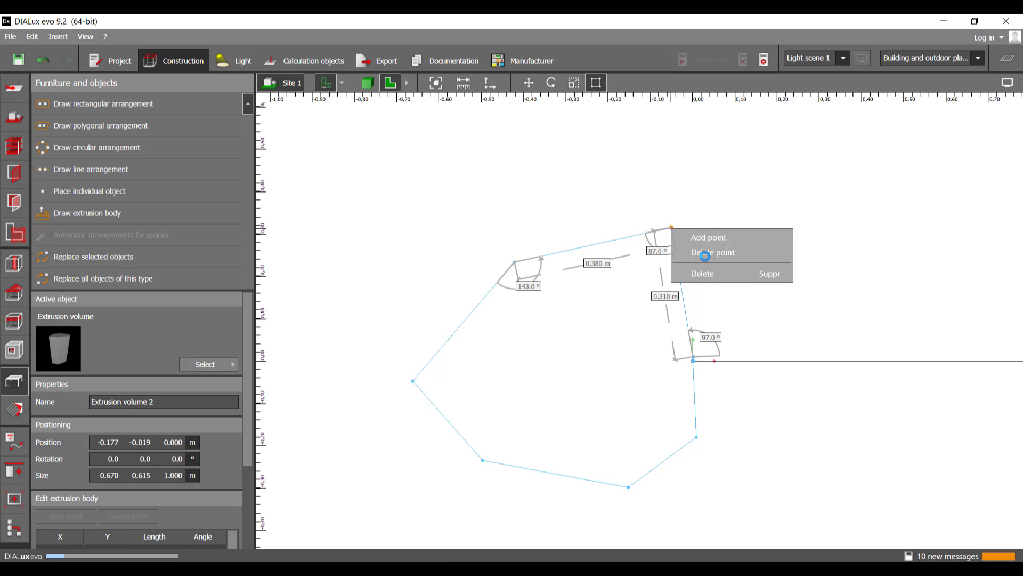
pyautogui.rightClick(514, 262)
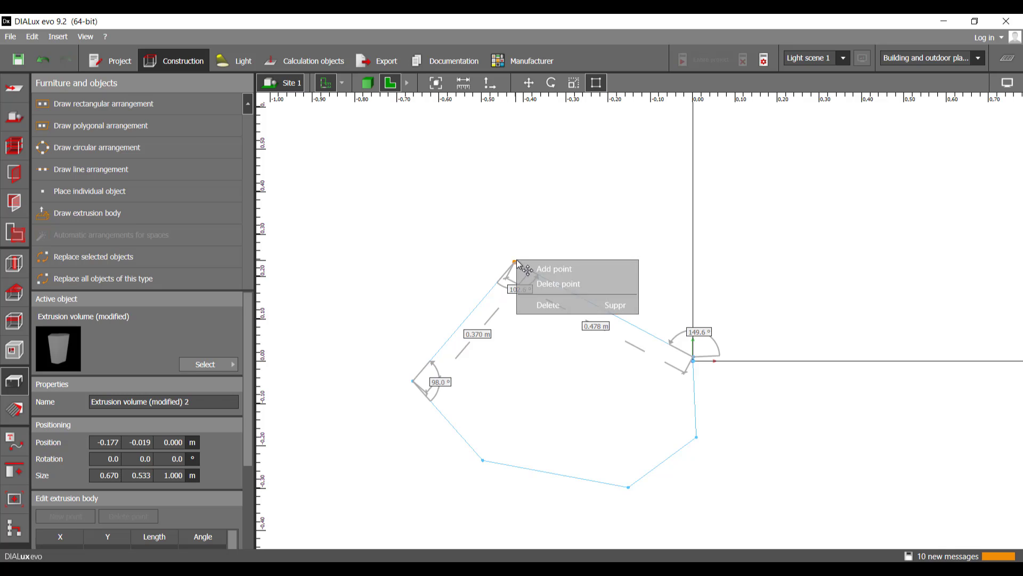
pyautogui.click(547, 293)
pyautogui.rightClick(413, 380)
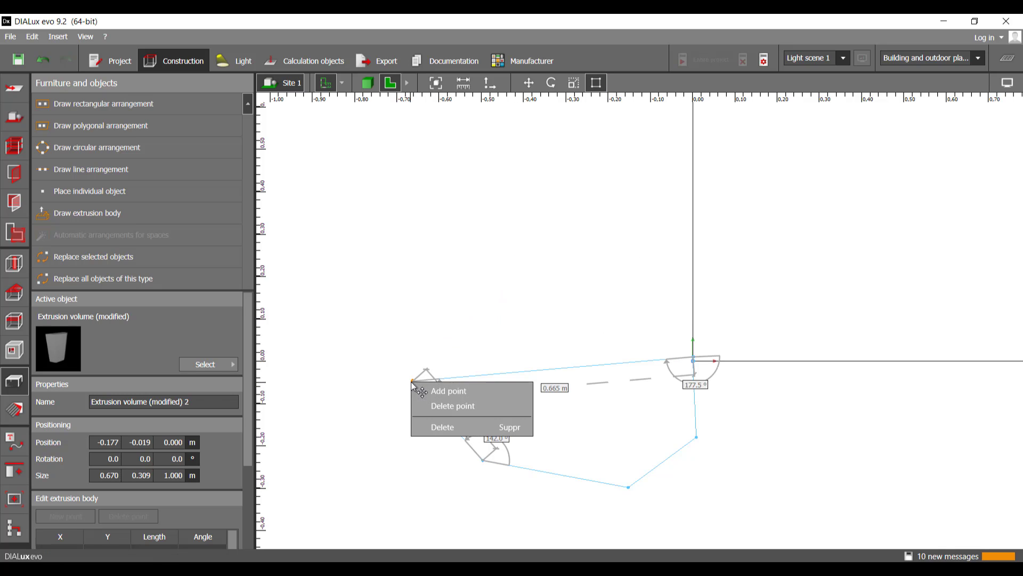
pyautogui.click(445, 405)
pyautogui.rightClick(482, 457)
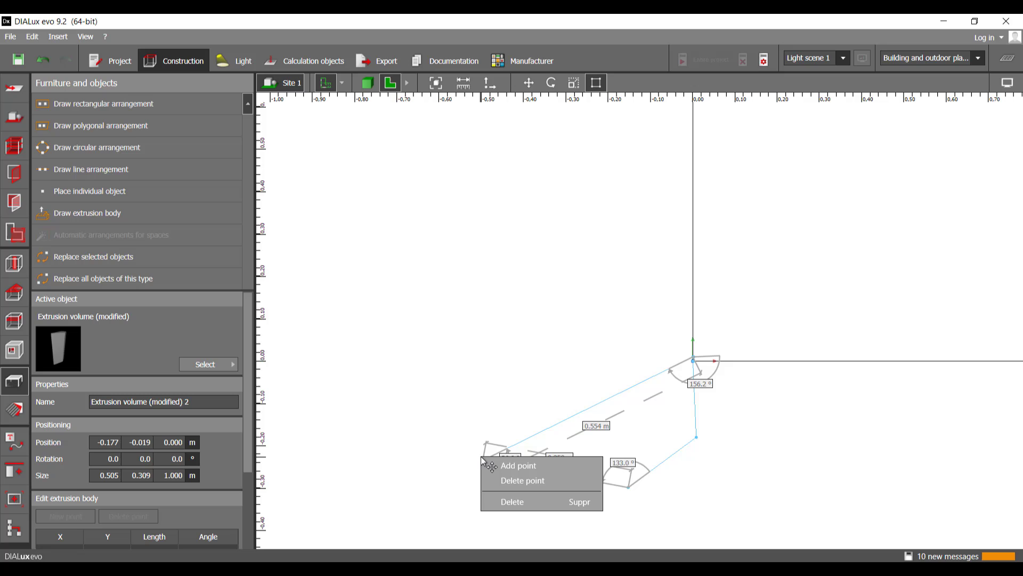
pyautogui.click(566, 481)
# Step: Try to delete the lowest polygon point, and move the two remaining outer points to about (-0.157, 0.000) and (-0.071, -0.062) m
pyautogui.rightClick(629, 487)
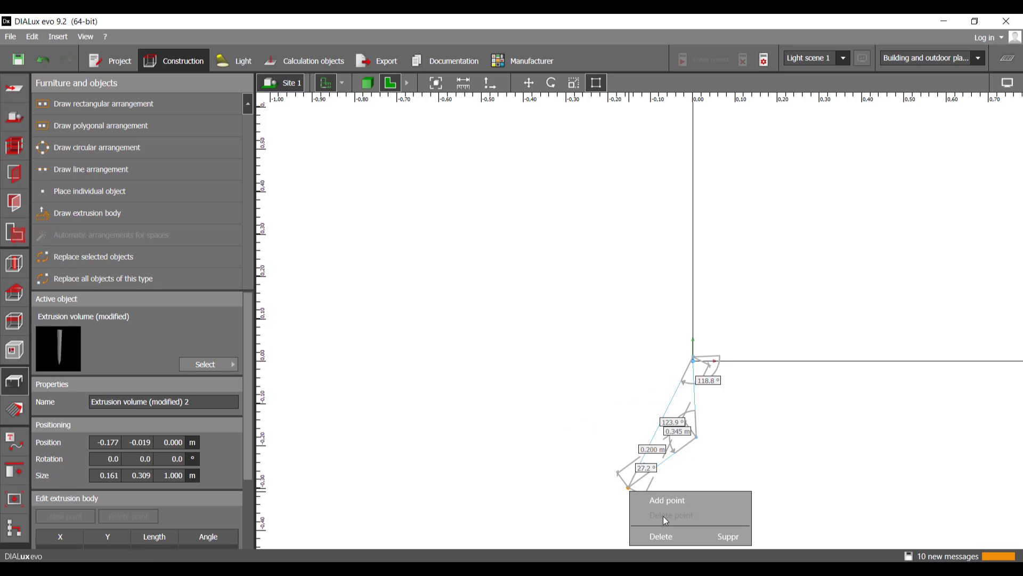
pyautogui.moveTo(569, 402); pyautogui.dragTo(504, 335, button='middle')
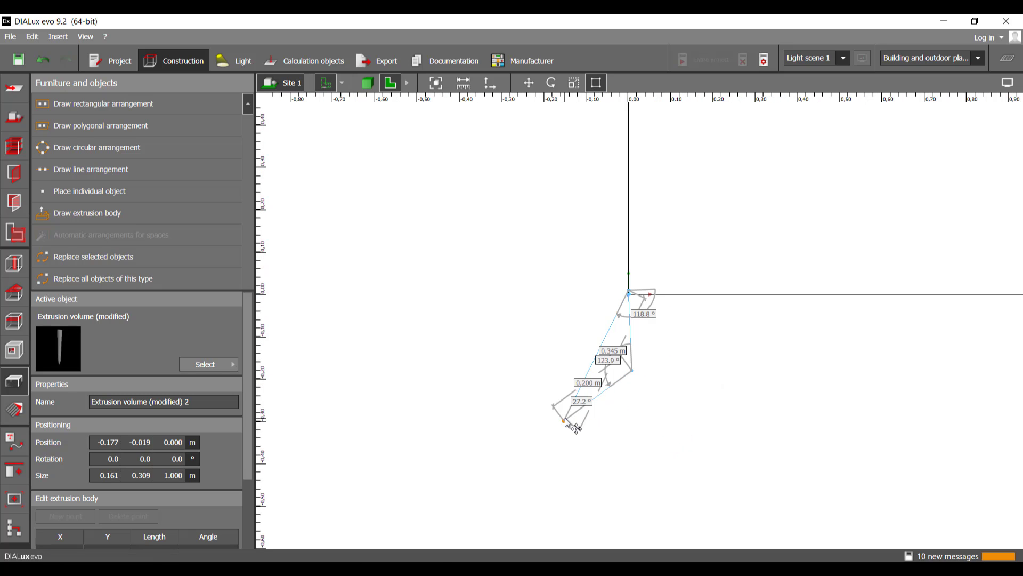
pyautogui.scroll(10, 637, 294)
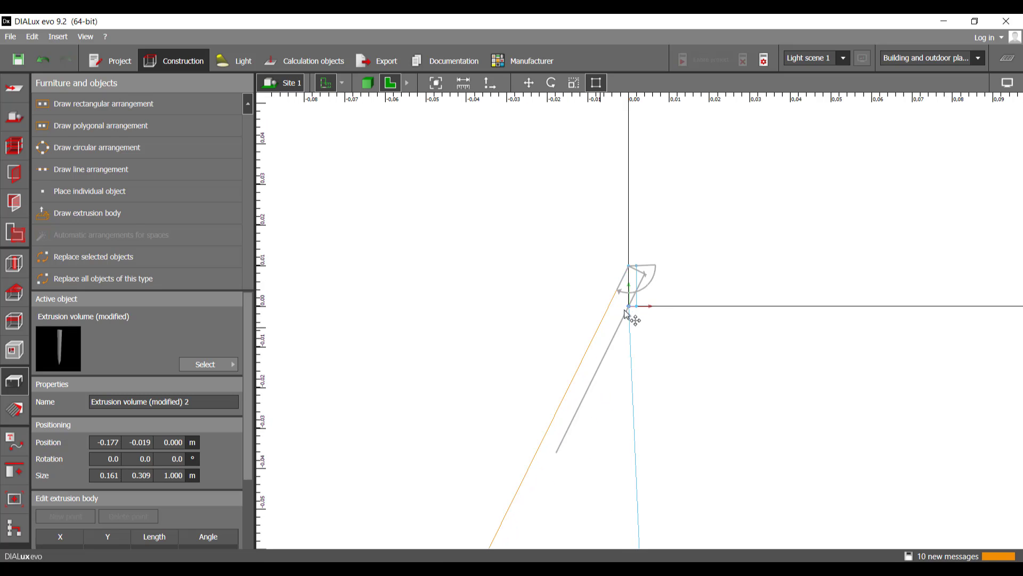
pyautogui.scroll(-3, 605, 368)
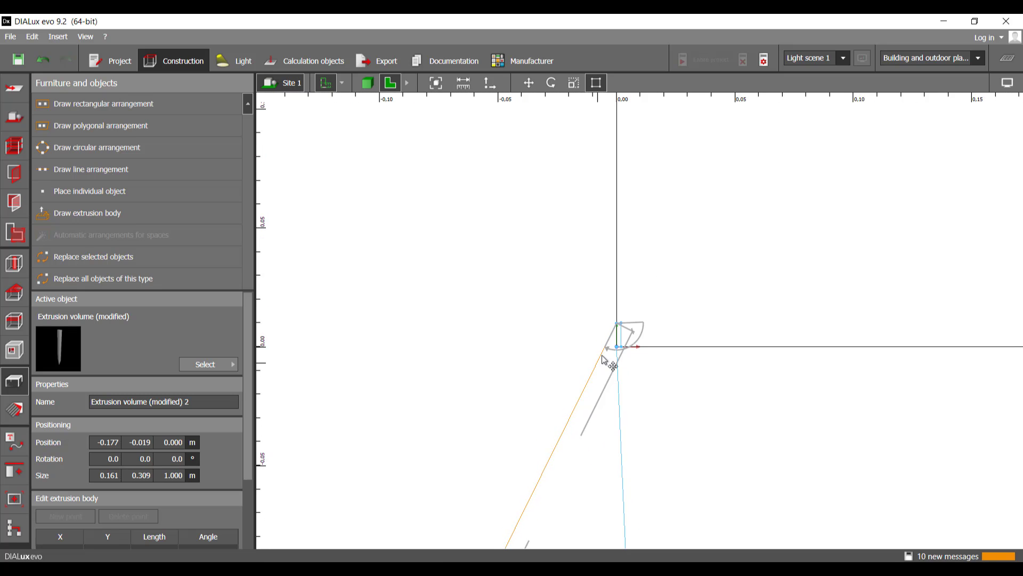
pyautogui.scroll(-4, 619, 320)
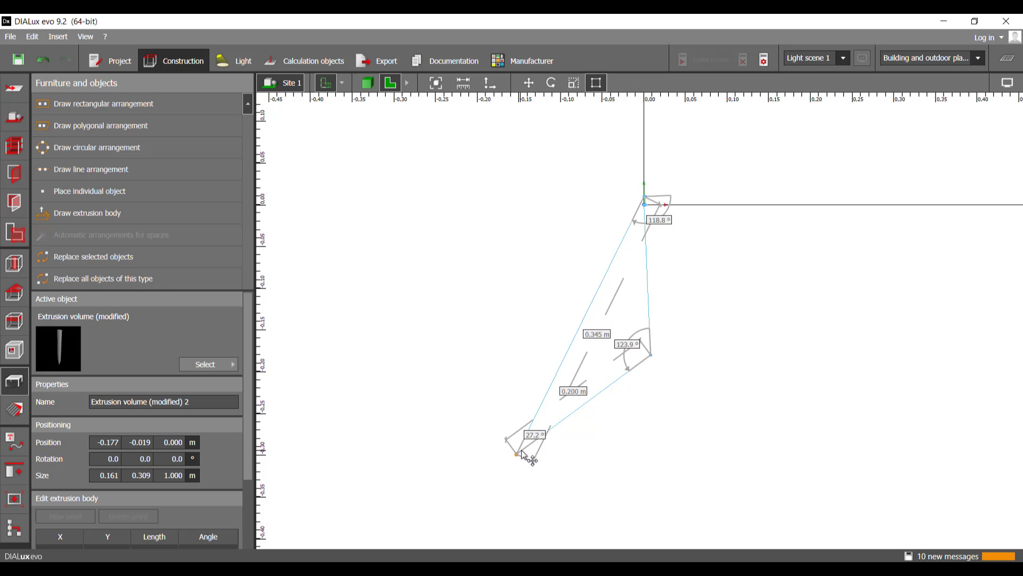
pyautogui.moveTo(522, 453); pyautogui.dragTo(523, 209)
pyautogui.moveTo(651, 354); pyautogui.dragTo(586, 260)
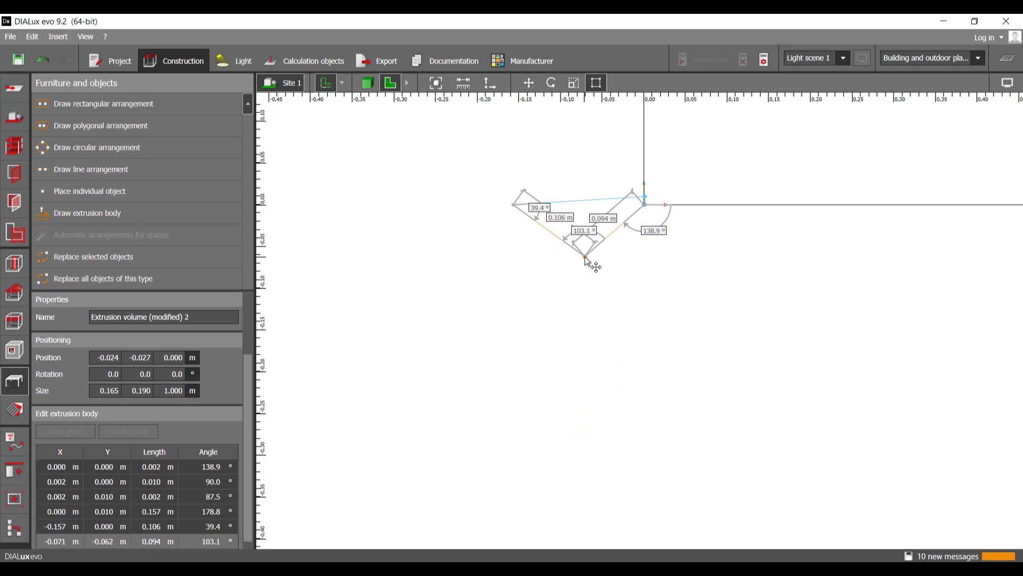
# Step: Delete the extrusion polygon's two remaining outer points, at (-0.071, -0.062) and (-0.157, 0.000) m, keeping the small rectangle at the origin
pyautogui.scroll(4, 587, 260)
pyautogui.rightClick(585, 256)
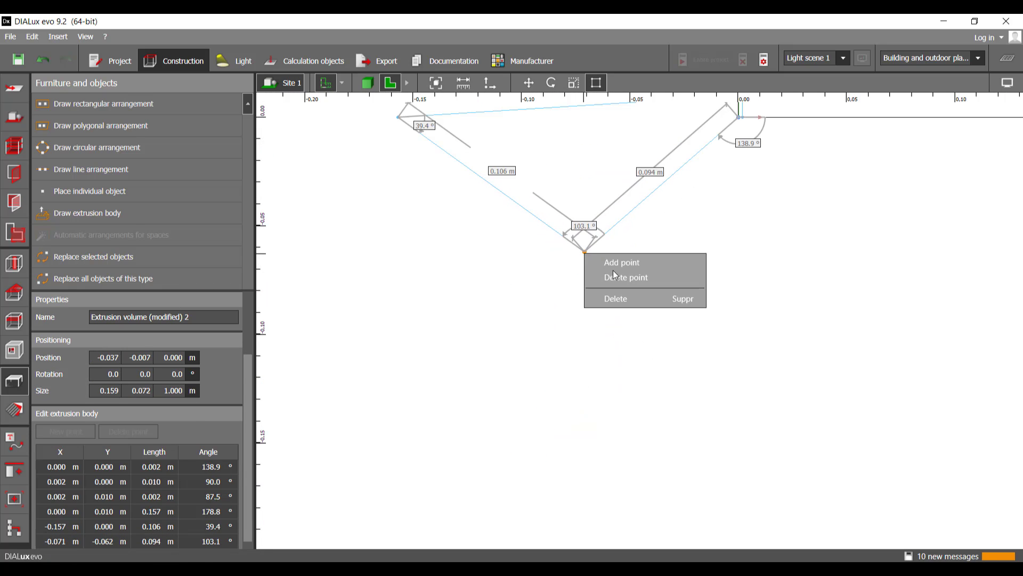
pyautogui.click(618, 277)
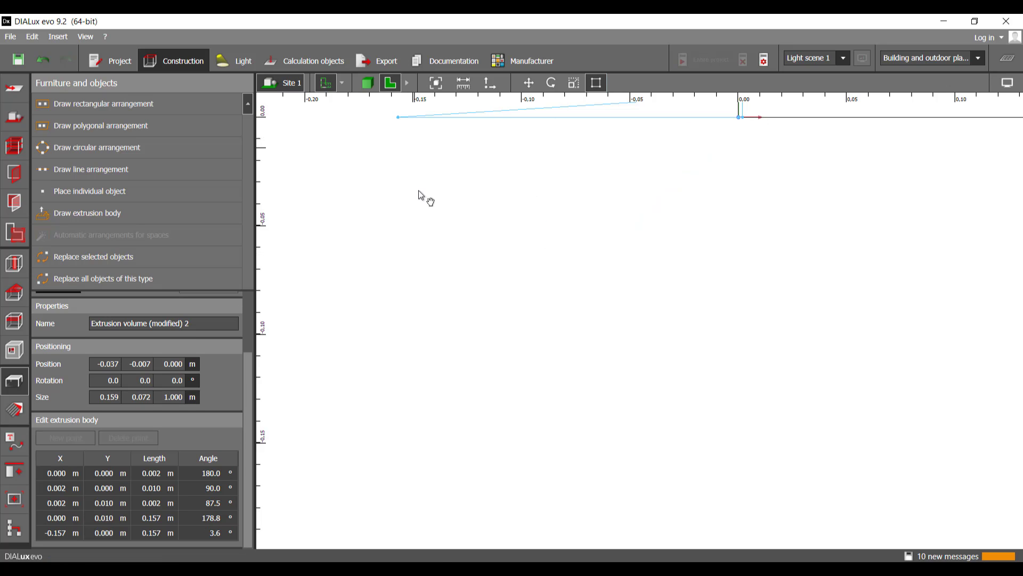
pyautogui.rightClick(407, 234)
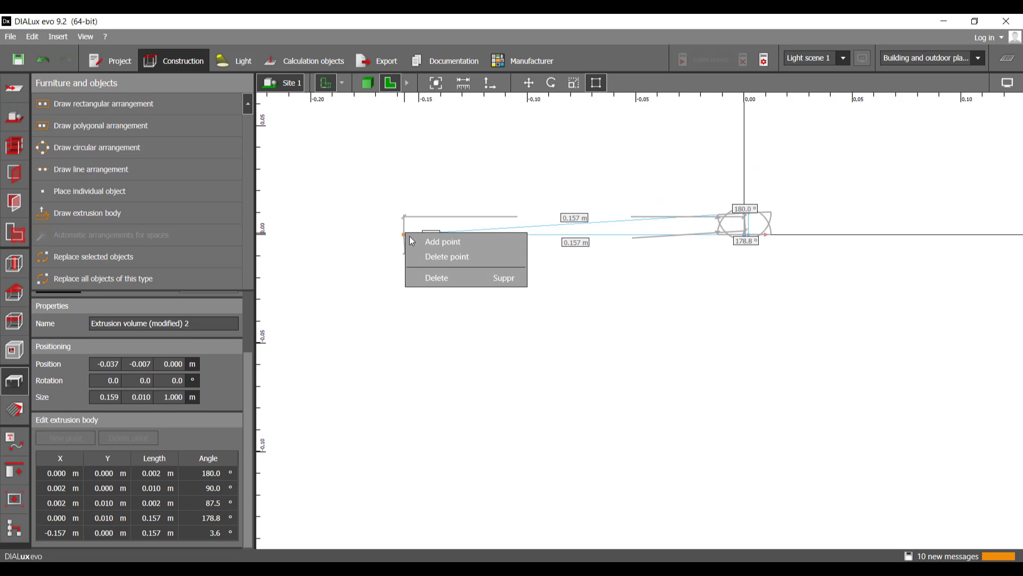
pyautogui.click(456, 256)
pyautogui.scroll(2, 765, 235)
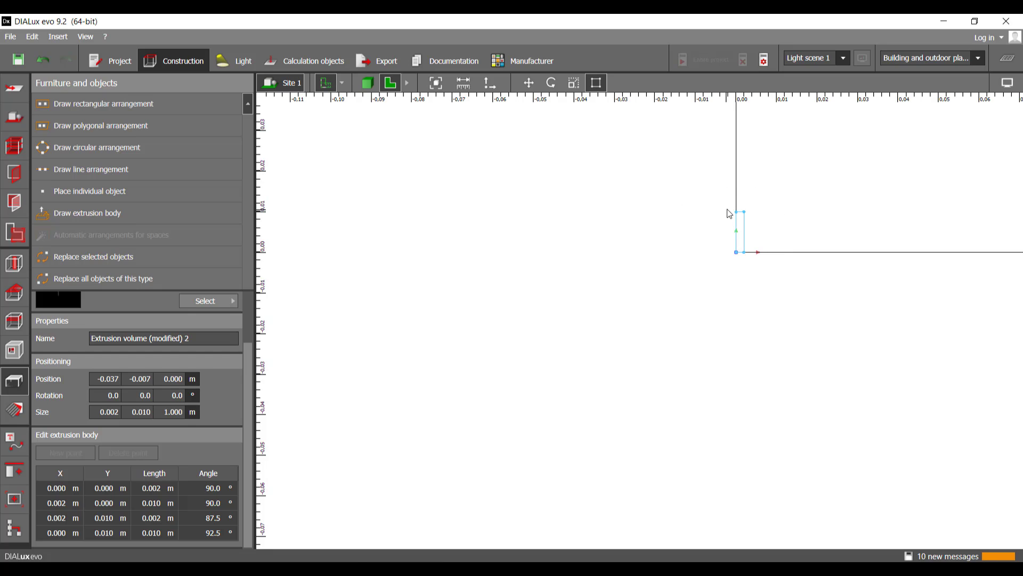
pyautogui.moveTo(772, 192); pyautogui.dragTo(625, 257, button='middle')
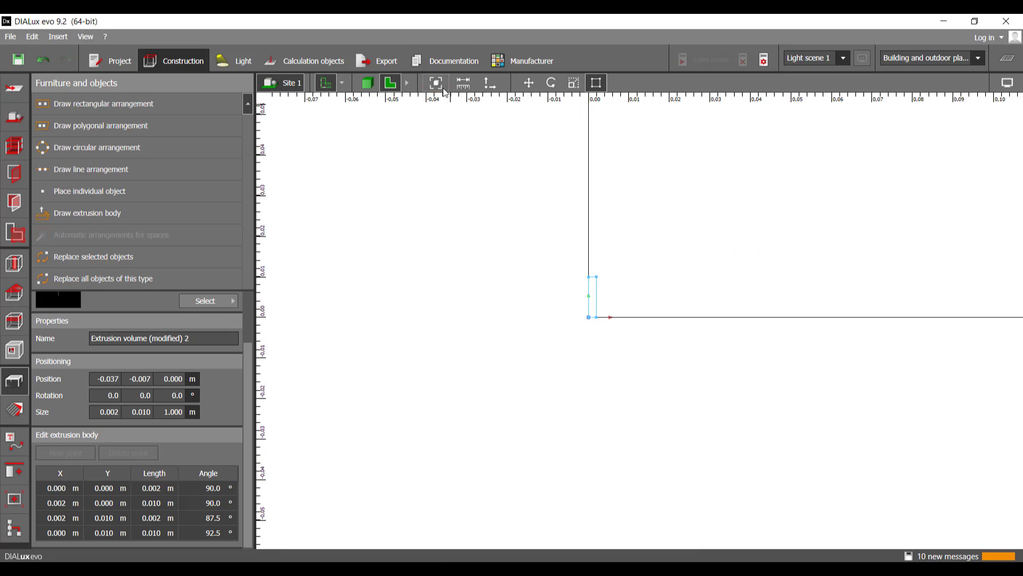
# Step: Switch to the 3D view and examine the thin extrusion column at the floor's origin corner from several angles
pyautogui.click(367, 83)
pyautogui.moveTo(615, 233); pyautogui.dragTo(577, 215)
pyautogui.click(557, 376)
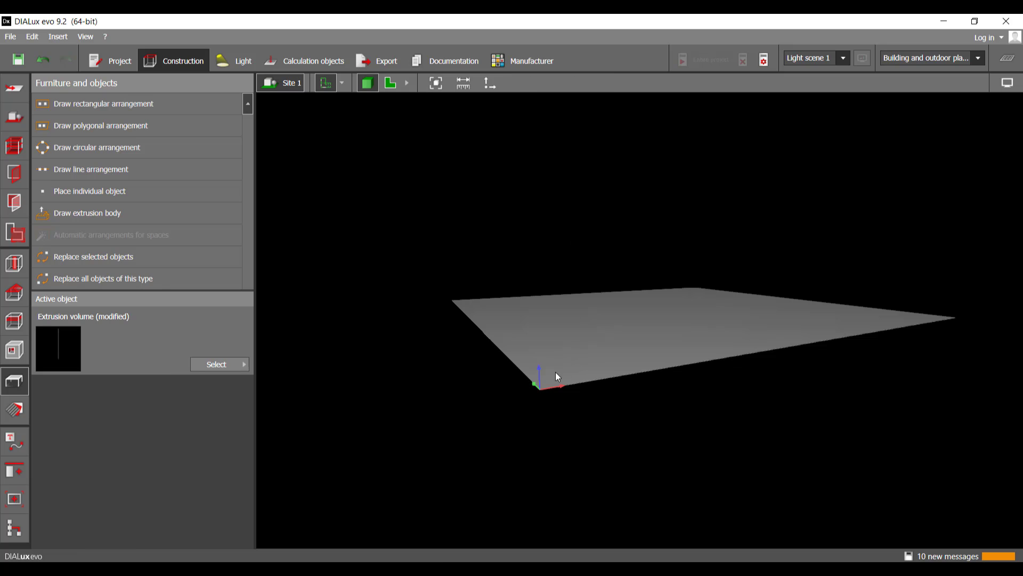
pyautogui.scroll(5, 551, 386)
pyautogui.moveTo(529, 407); pyautogui.dragTo(494, 401, button='middle')
pyautogui.moveTo(558, 279)
pyautogui.mouseDown(button='middle')
pyautogui.moveTo(561, 306)
pyautogui.moveTo(548, 299)
pyautogui.moveTo(568, 274)
pyautogui.moveTo(562, 295)
pyautogui.mouseUp(button='middle')
pyautogui.moveTo(587, 367); pyautogui.dragTo(593, 373, button='middle')
pyautogui.moveTo(593, 373); pyautogui.dragTo(494, 421, button='right')
pyautogui.scroll(-5, 494, 421)
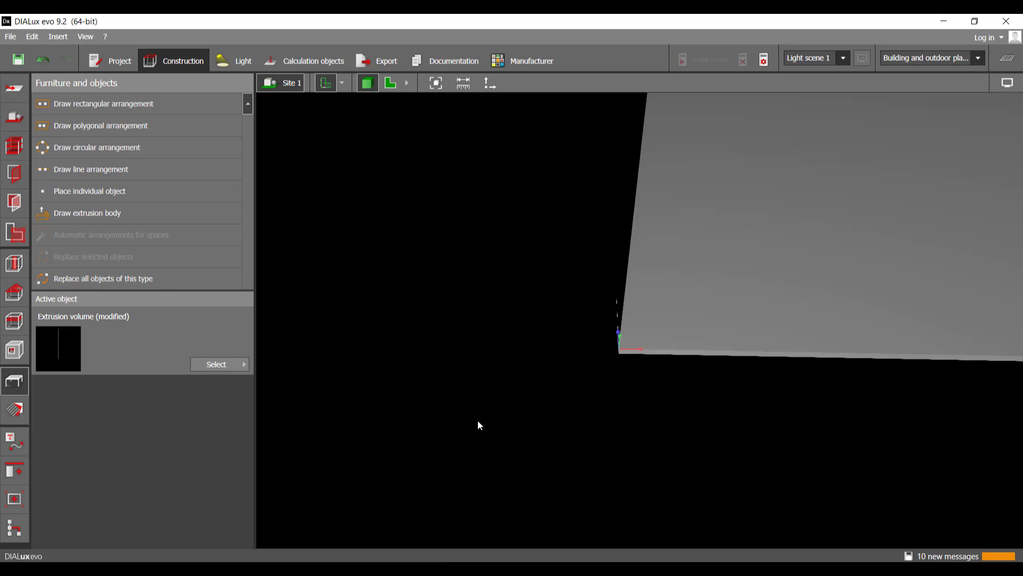
pyautogui.scroll(6, 657, 301)
pyautogui.moveTo(690, 346)
pyautogui.mouseDown(button='right')
pyautogui.moveTo(634, 309)
pyautogui.moveTo(616, 380)
pyautogui.moveTo(706, 354)
pyautogui.moveTo(696, 364)
pyautogui.moveTo(731, 381)
pyautogui.moveTo(749, 370)
pyautogui.moveTo(706, 356)
pyautogui.mouseUp(button='right')
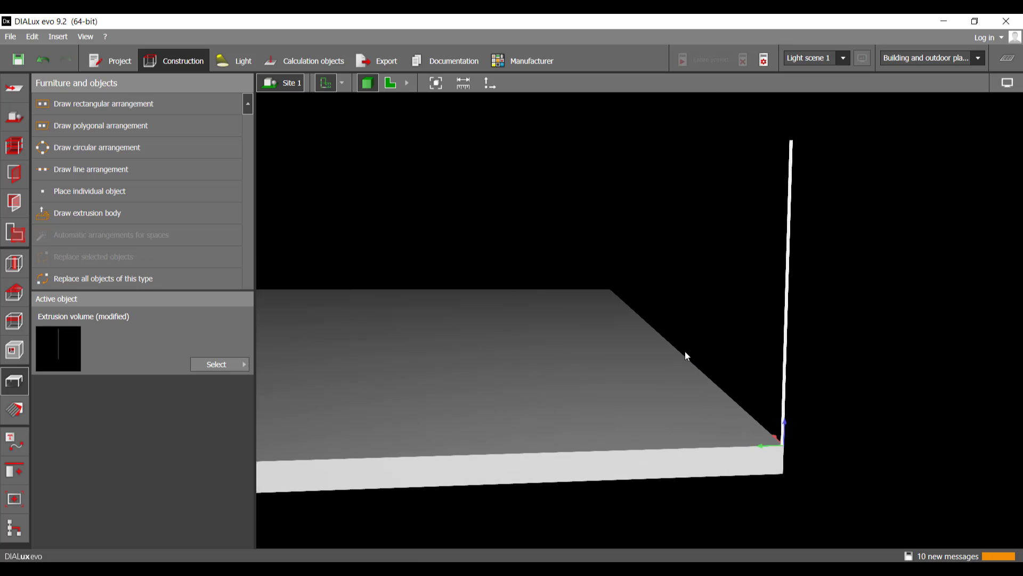